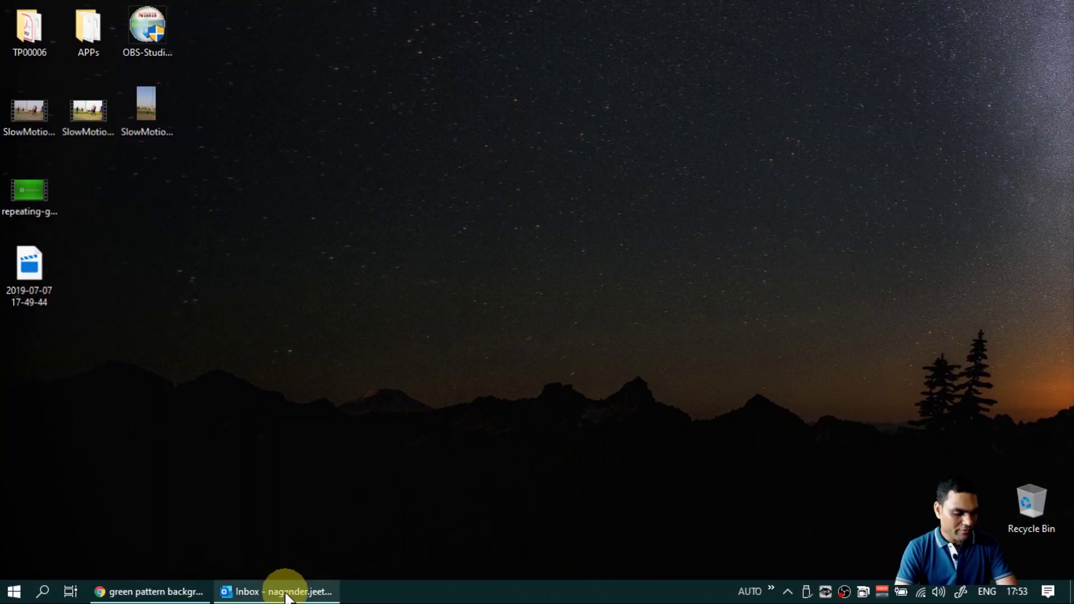
# Start a meeting request from the 'Test Email for Calendar Demo' message in the Outlook Inbox.
pyautogui.click(283, 591)
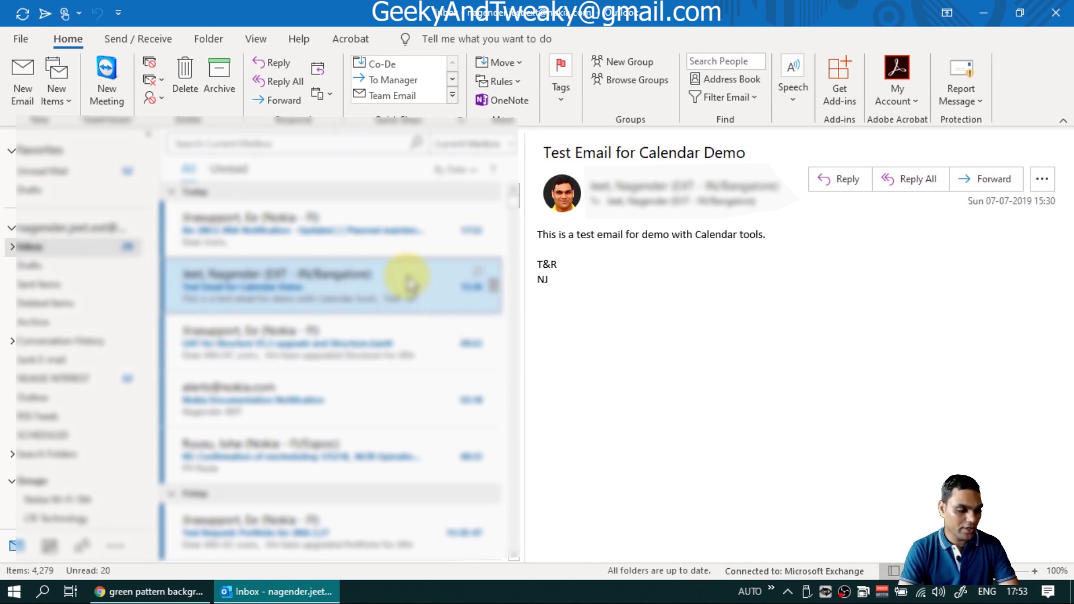
pyautogui.click(318, 69)
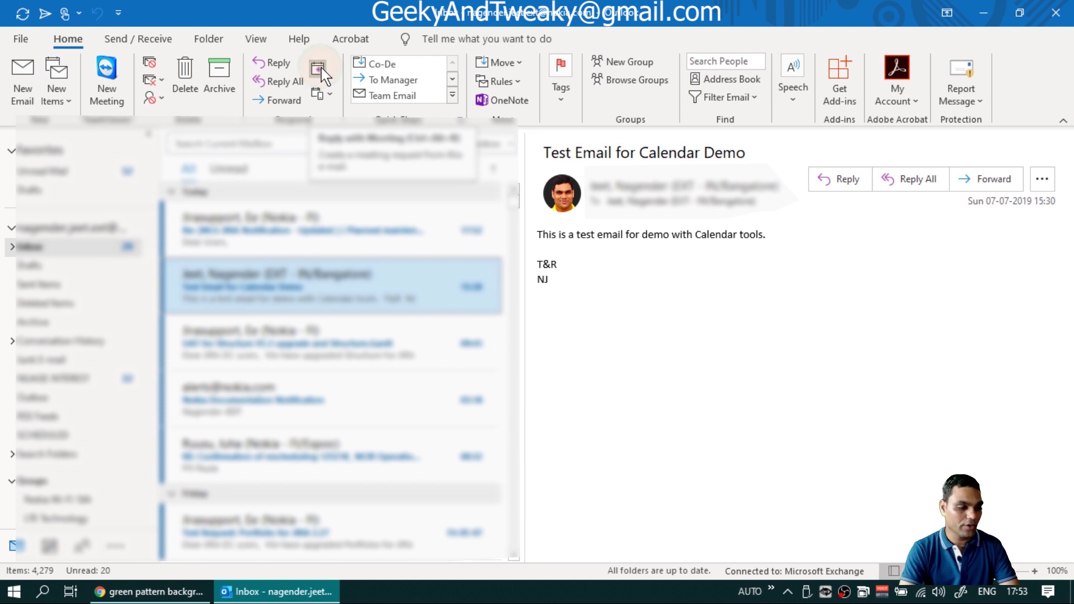
pyautogui.click(319, 69)
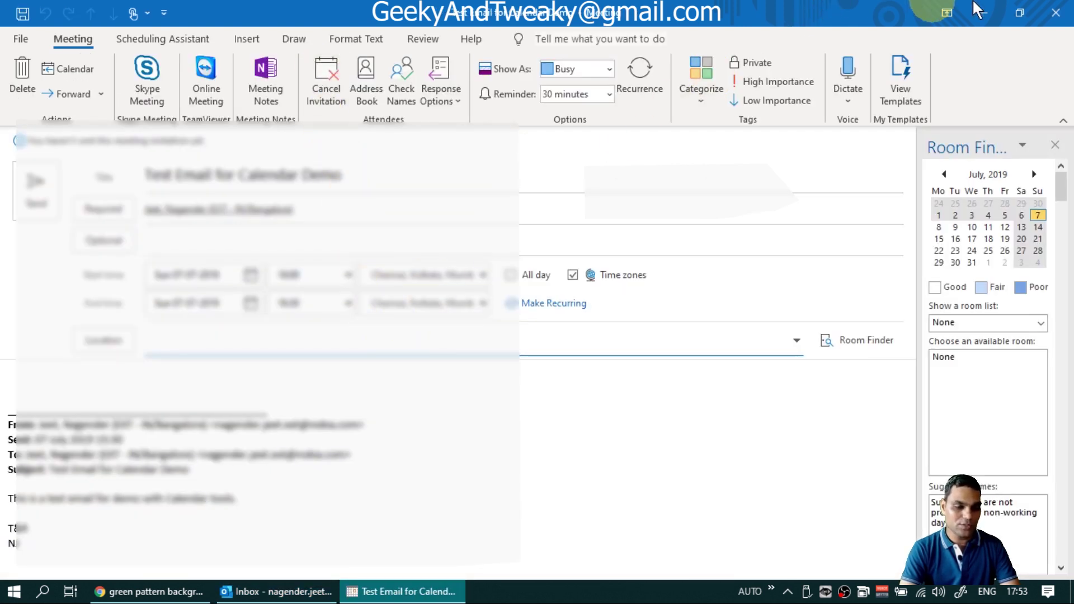
# Close the meeting draft unsent and switch to the Calendar week of 1–7 July 2019.
pyautogui.click(1053, 14)
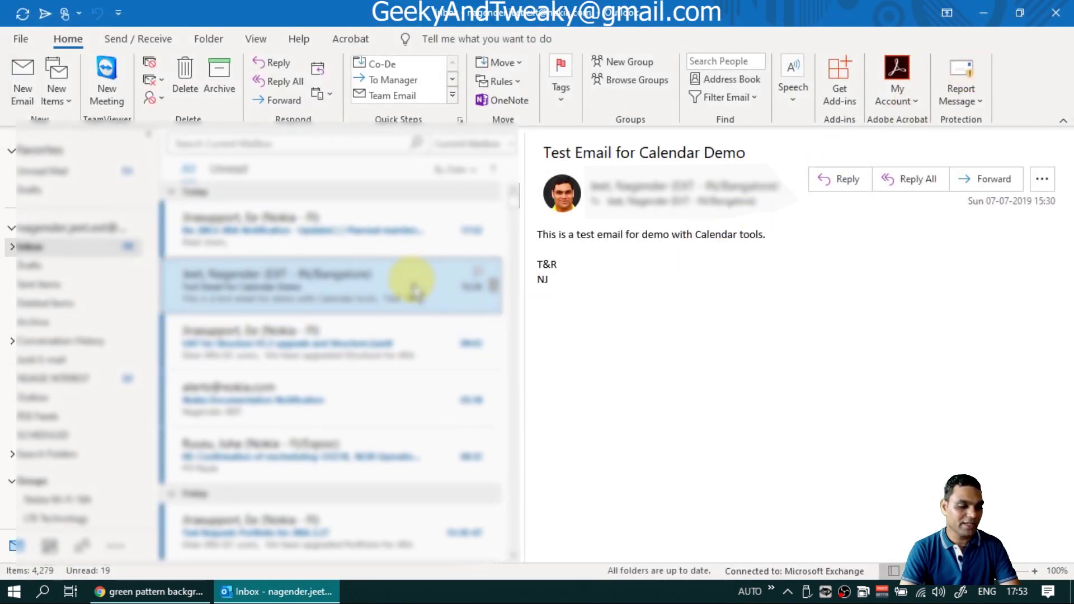
pyautogui.moveTo(413, 276); pyautogui.dragTo(49, 567)
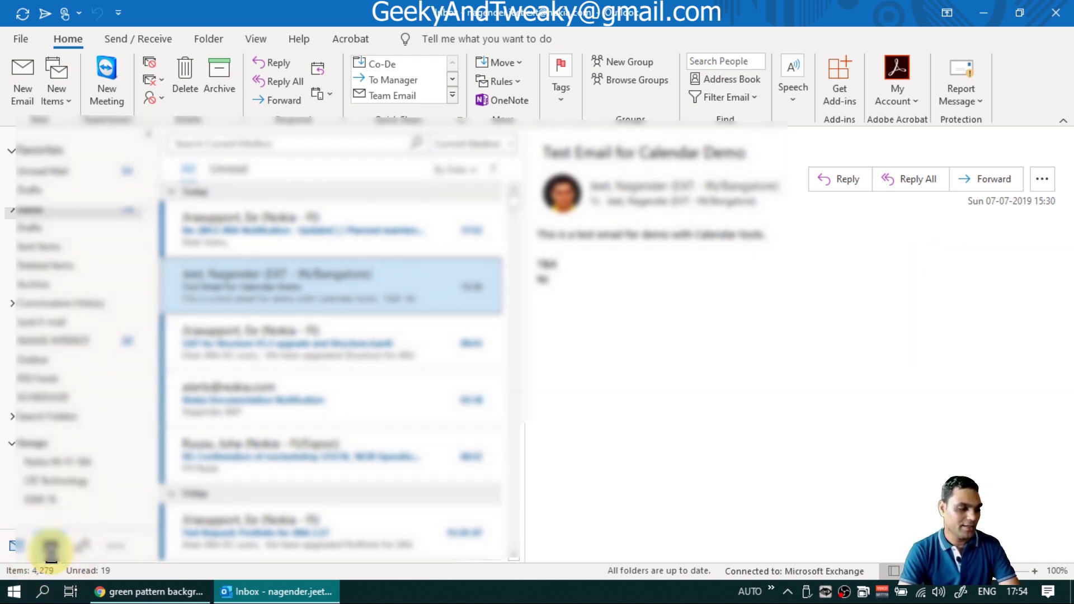
pyautogui.click(49, 544)
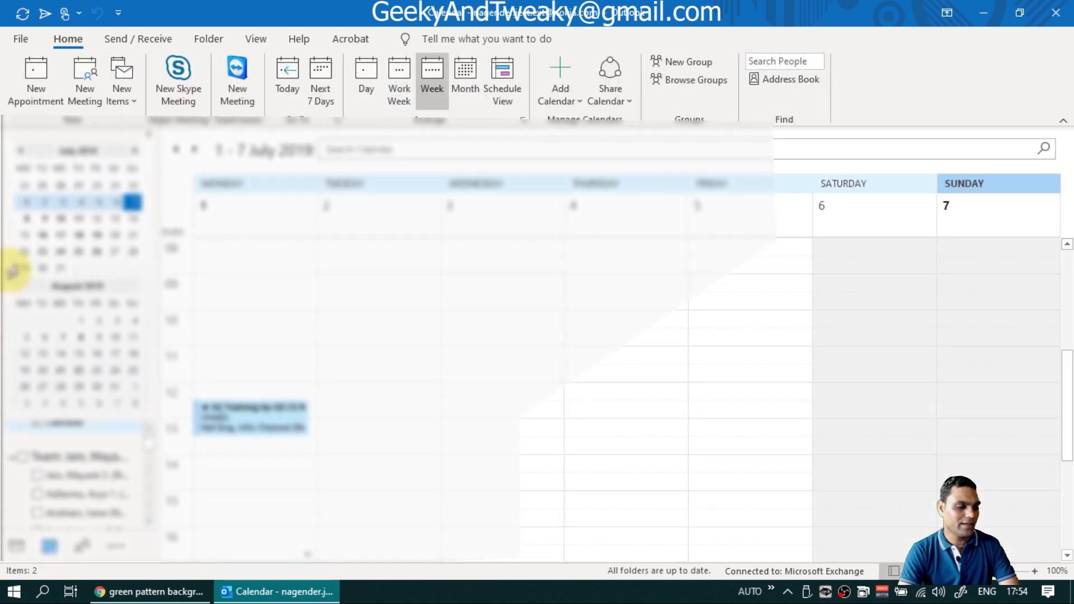
# Start a new meeting from the calendar and set its start date to 'Next Monday'.
pyautogui.click(88, 87)
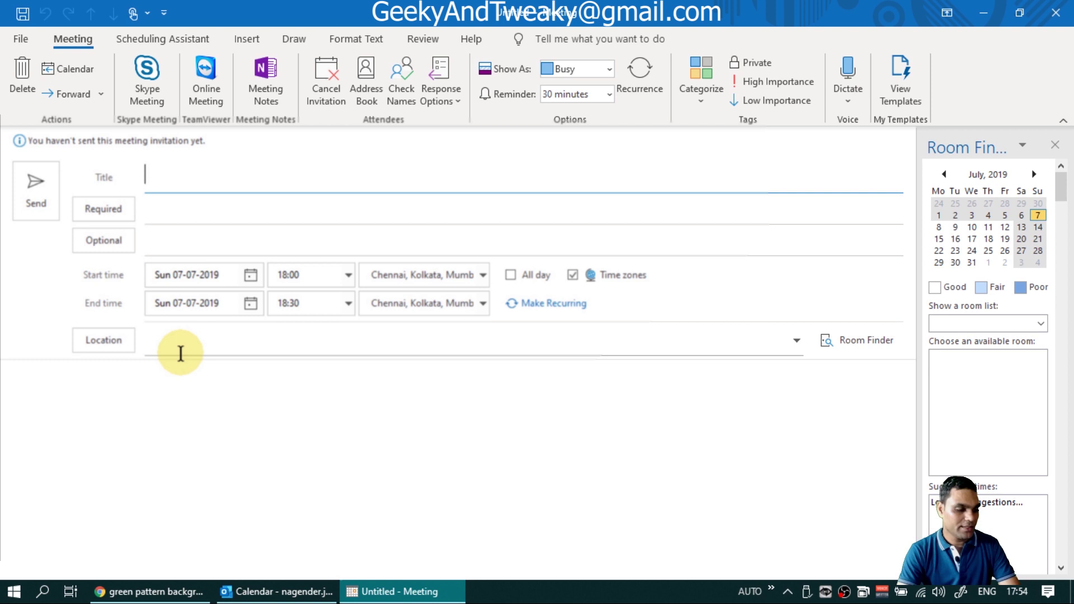
pyautogui.click(189, 282)
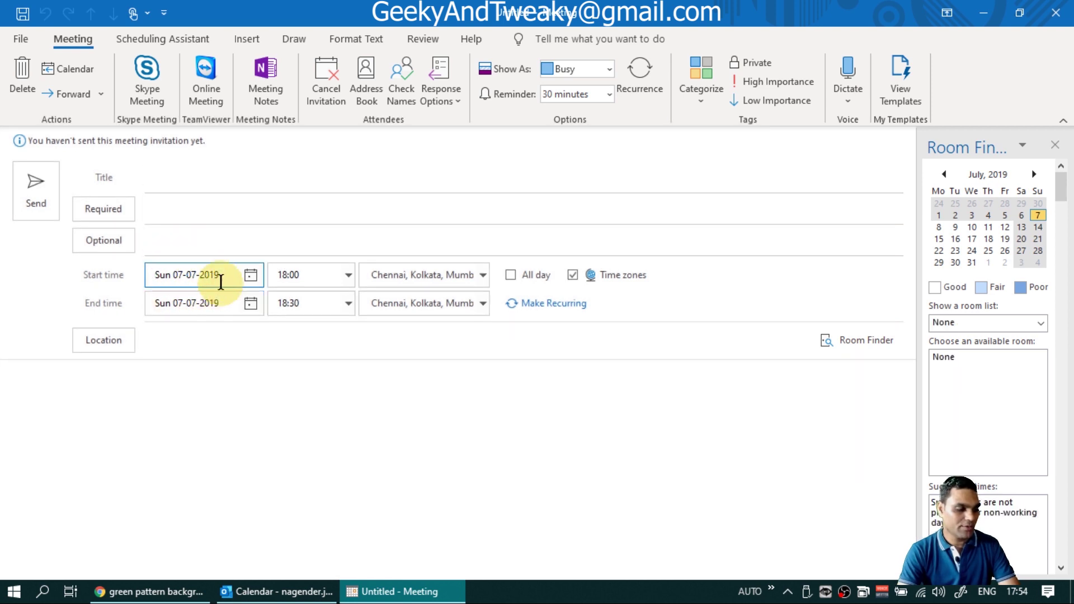
pyautogui.click(91, 266)
pyautogui.write('Next')
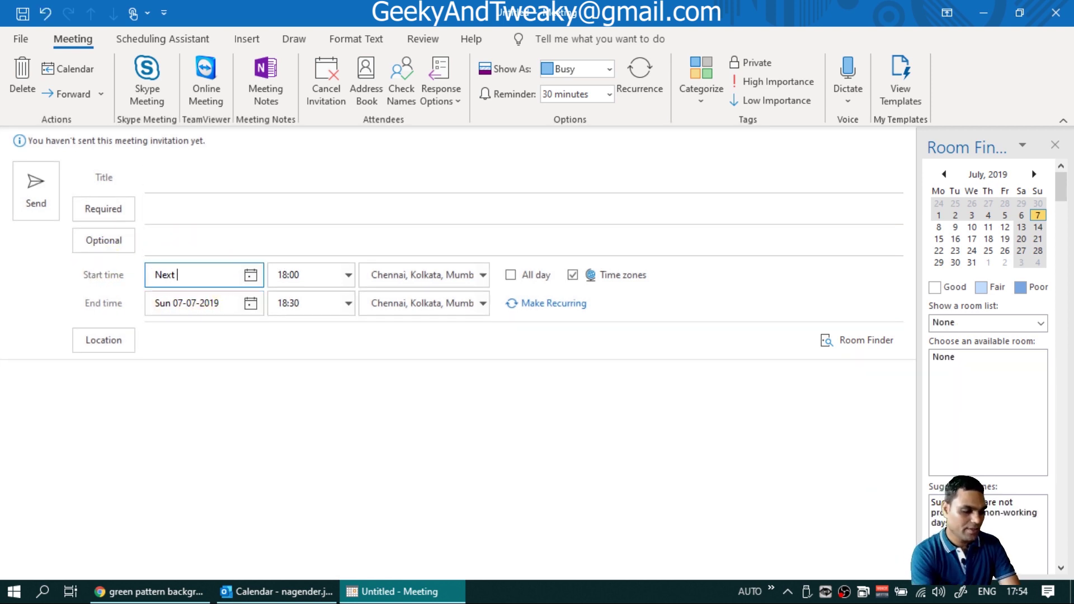
pyautogui.write(' Monday')
pyautogui.press('Return')
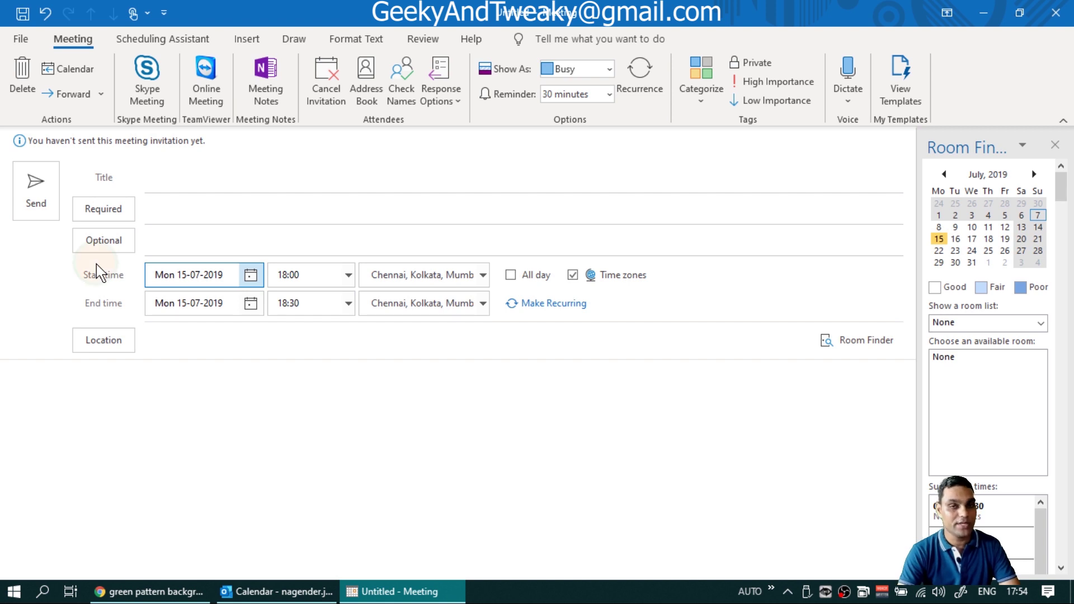
# Change the meeting's start date to 'tuesday', giving Tue 16-07-2019, 18:00–18:30.
pyautogui.click(159, 279)
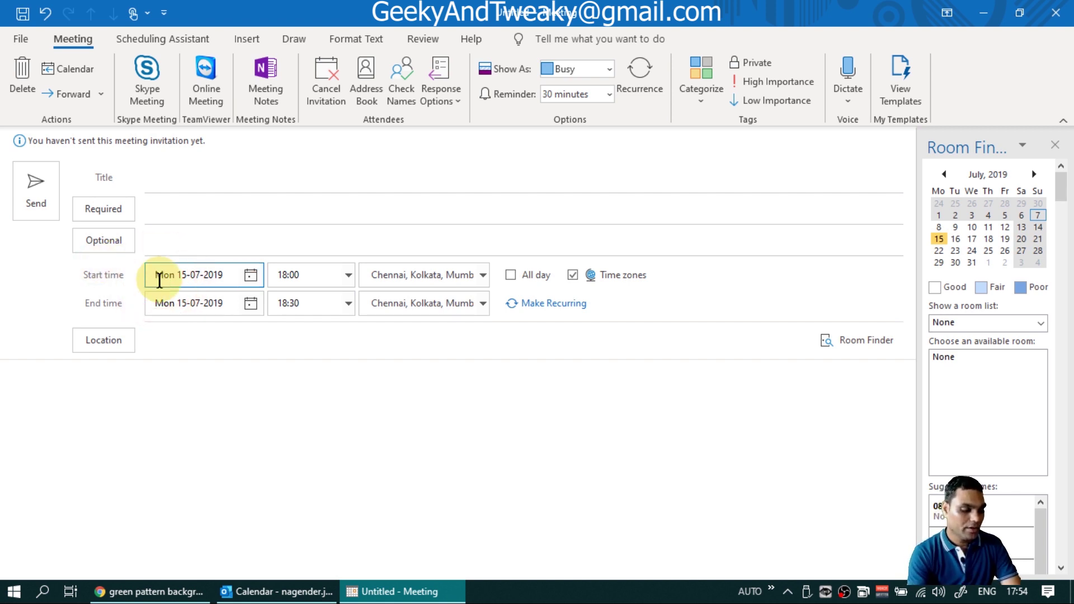
pyautogui.hotkey('ctrl', 'a')
pyautogui.press('BackSpace')
pyautogui.write('tue')
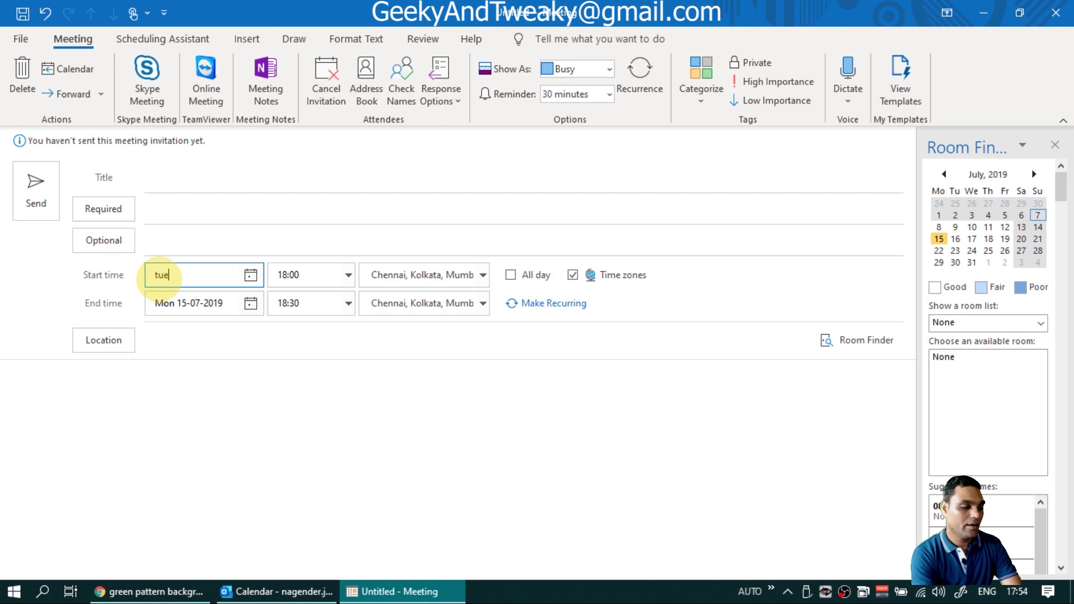
pyautogui.write('st')
pyautogui.press('BackSpace')
pyautogui.write('day')
pyautogui.press('Tab')
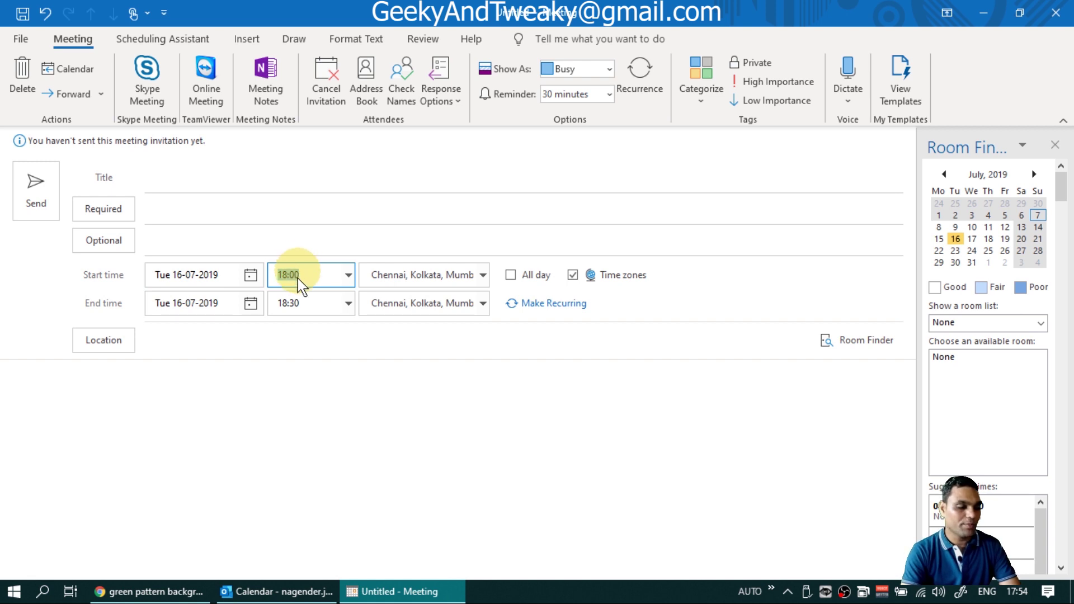
# Set the start time to 19:00 with the Chennai, Kolkata, Mumbai, New Delhi zone, then close the window.
pyautogui.write('19:00')
pyautogui.press('Tab')
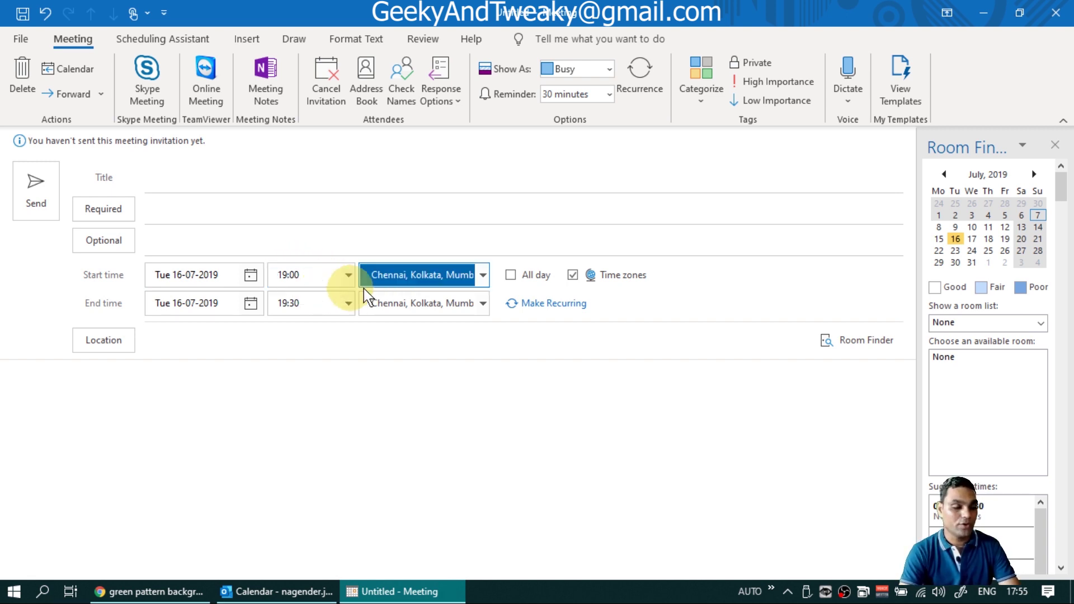
pyautogui.click(573, 276)
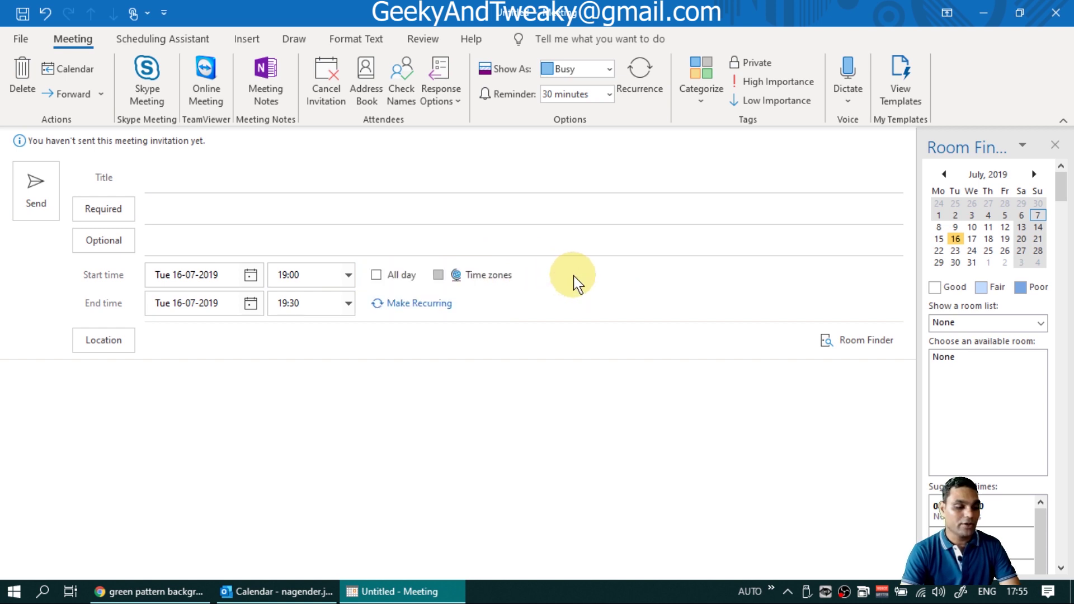
pyautogui.click(439, 276)
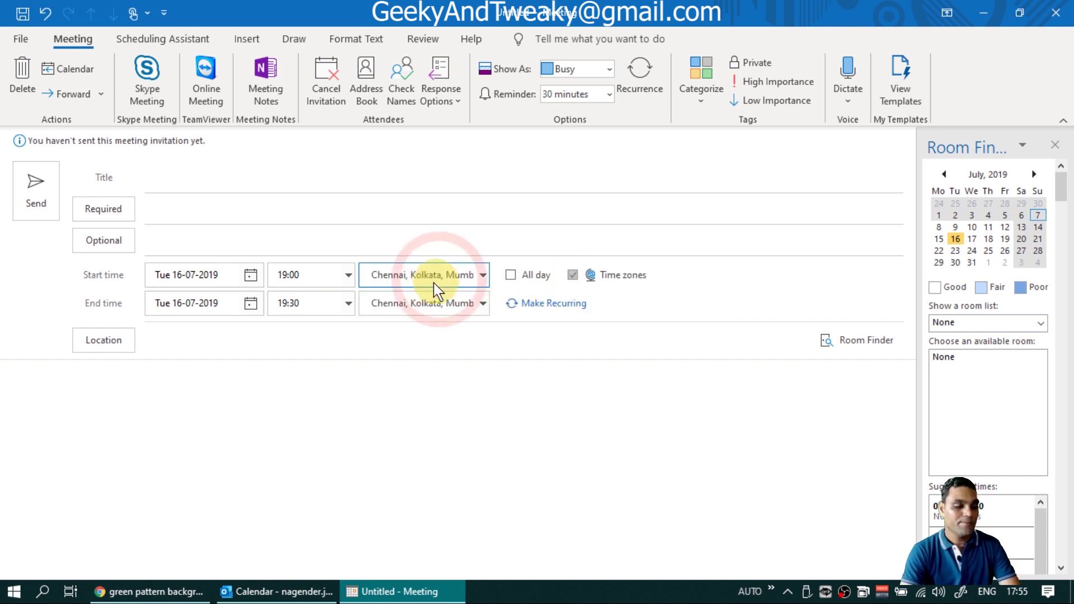
pyautogui.click(432, 277)
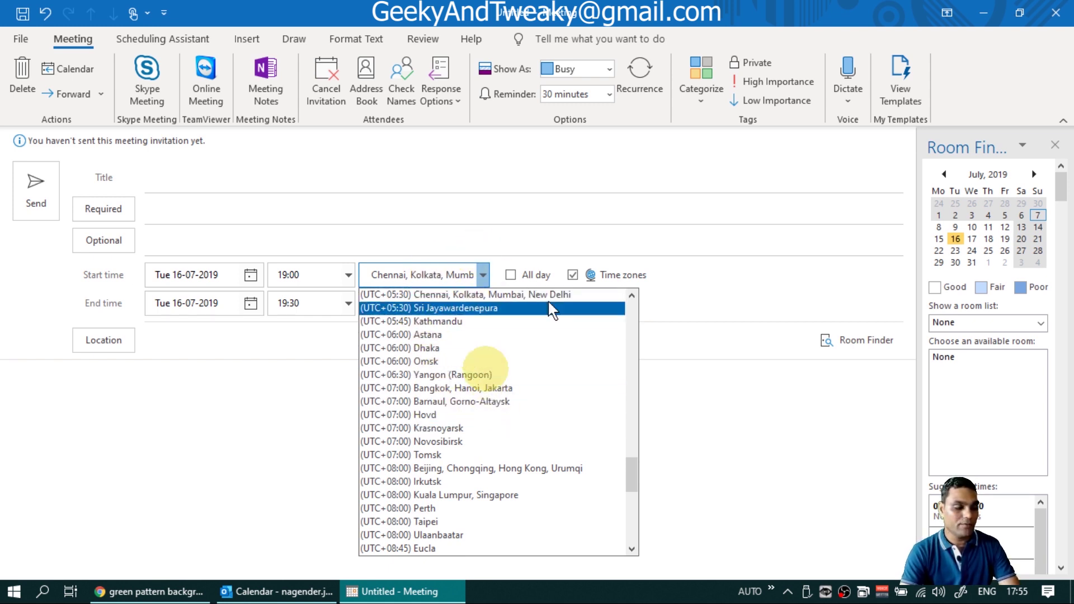
pyautogui.click(720, 294)
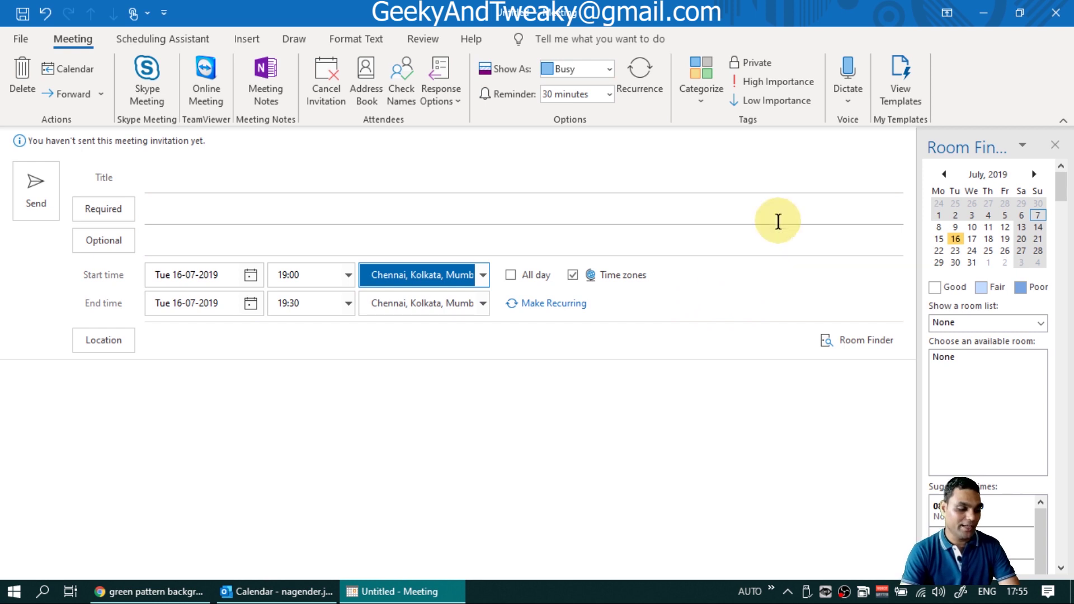
pyautogui.click(1056, 12)
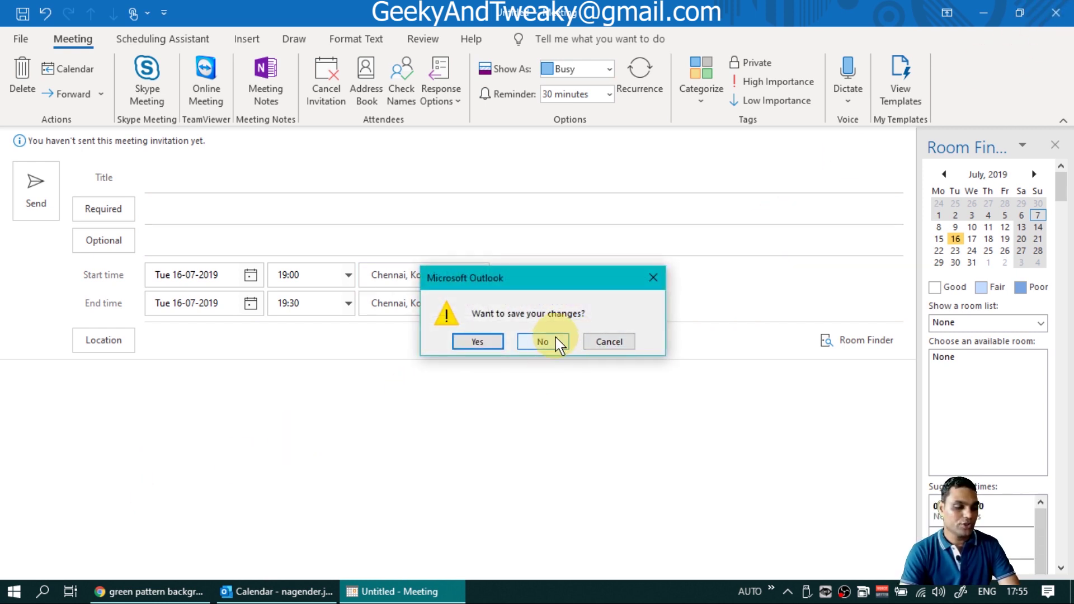
# Answer No to the save-changes prompt so the meeting is not kept.
pyautogui.click(559, 344)
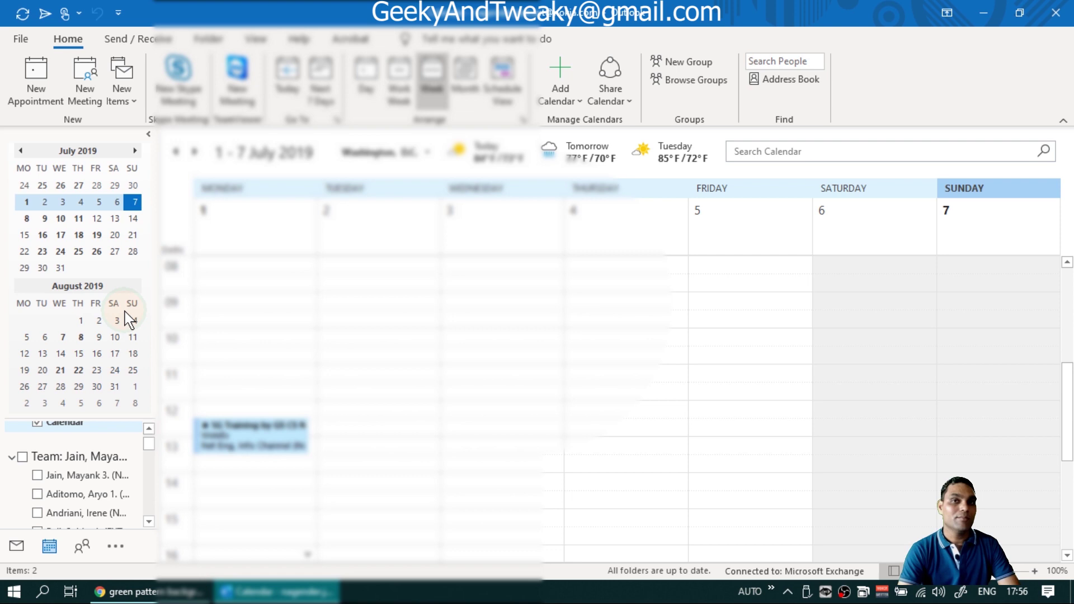
# Open Outlook Options at the Calendar page and scroll down to the Time zones section.
pyautogui.click(29, 41)
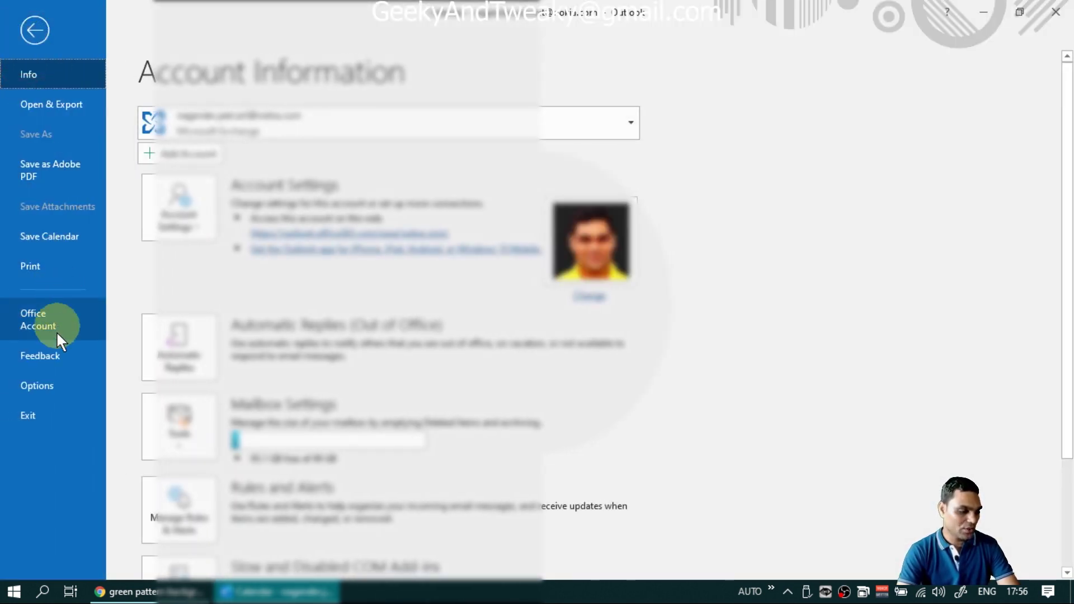
pyautogui.click(46, 385)
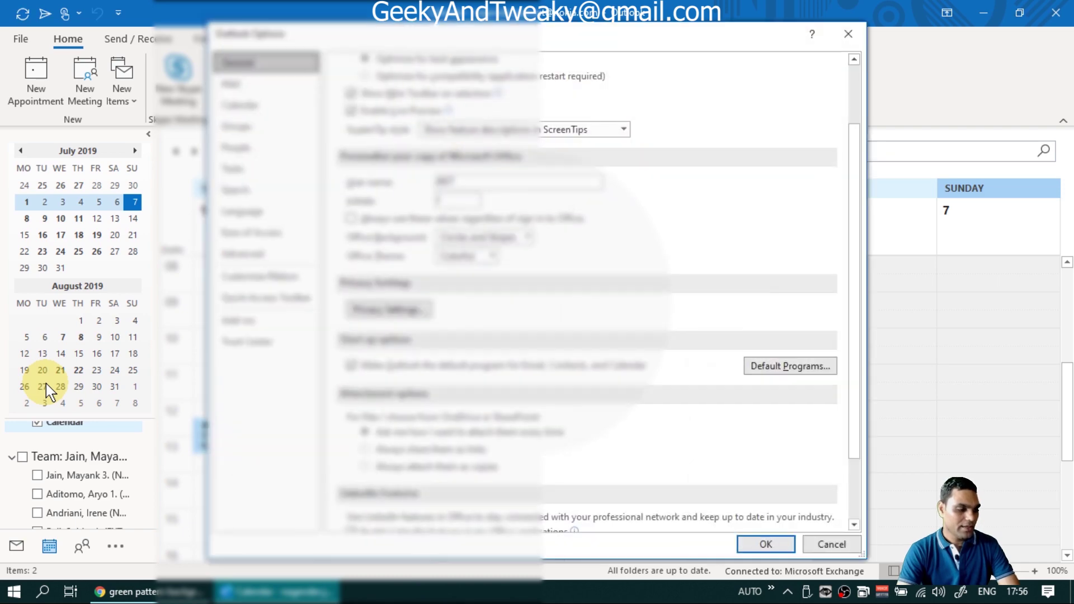
pyautogui.click(245, 101)
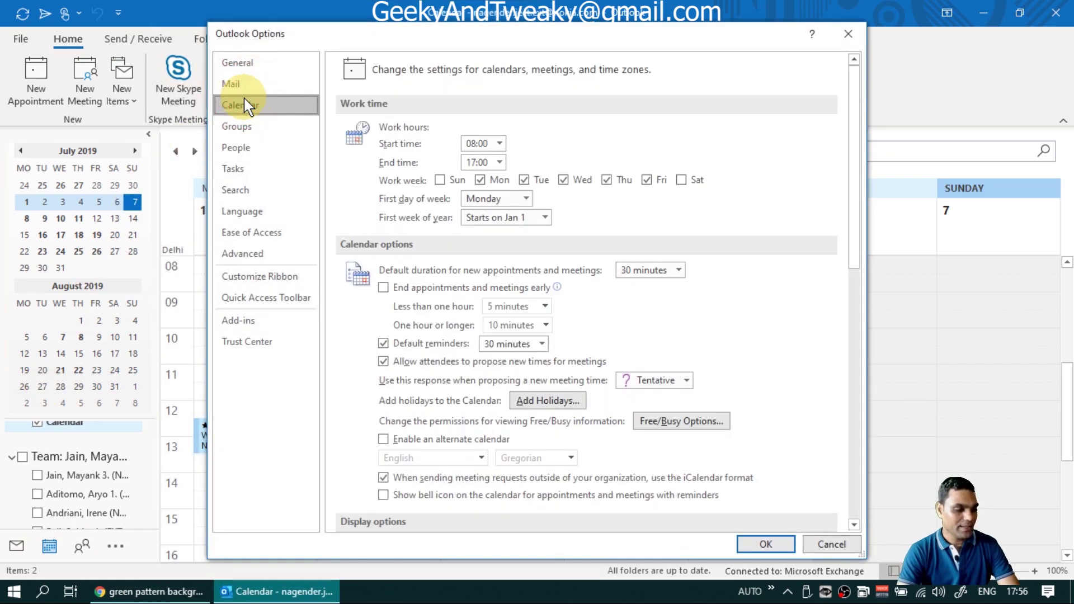
pyautogui.scroll(-5, 422, 307)
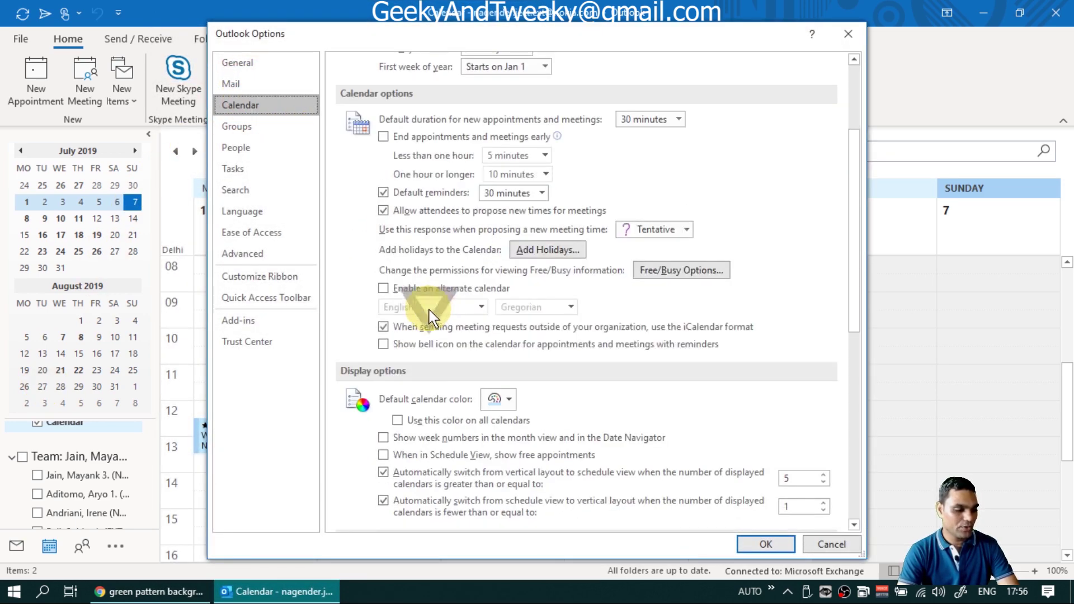
pyautogui.scroll(-3, 428, 311)
pyautogui.scroll(-4, 432, 280)
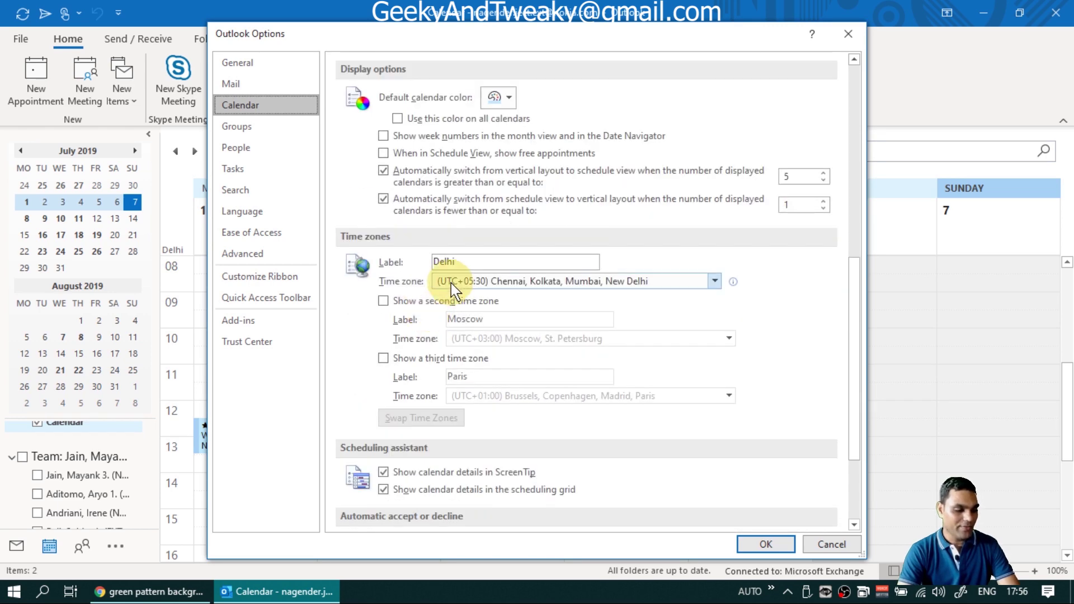
# Add Moscow as the second time zone and Paris as the third beside Delhi, then apply.
pyautogui.moveTo(465, 260); pyautogui.dragTo(423, 262)
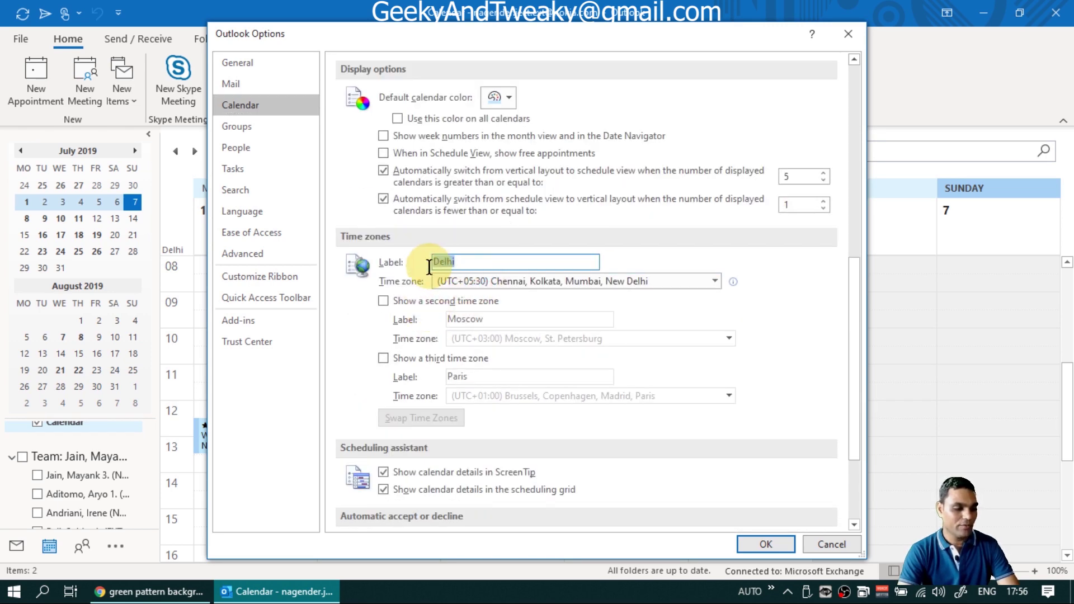
pyautogui.click(383, 302)
pyautogui.click(384, 358)
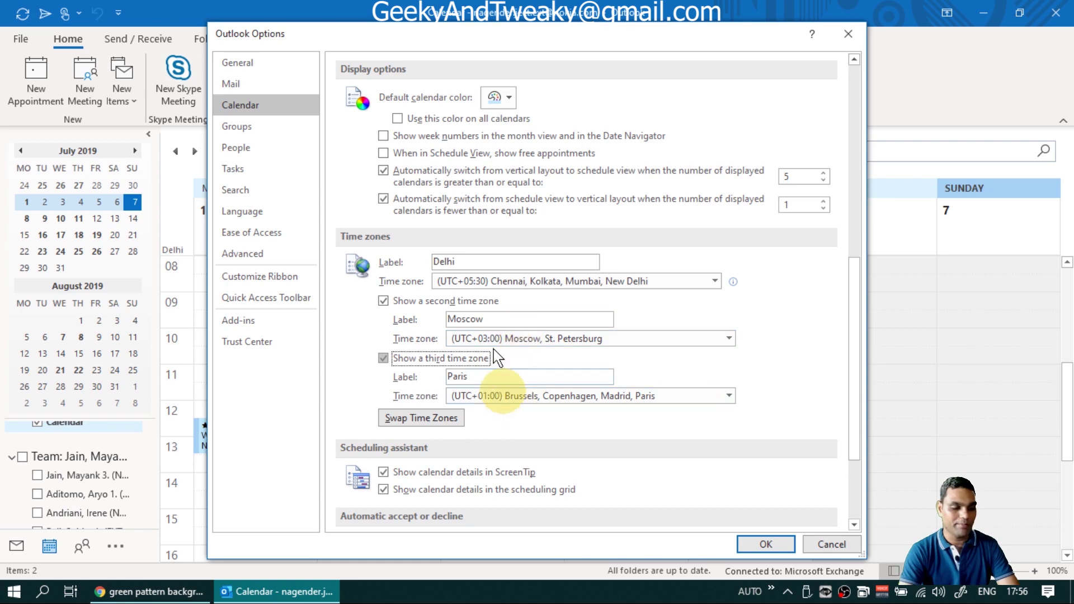
pyautogui.click(753, 546)
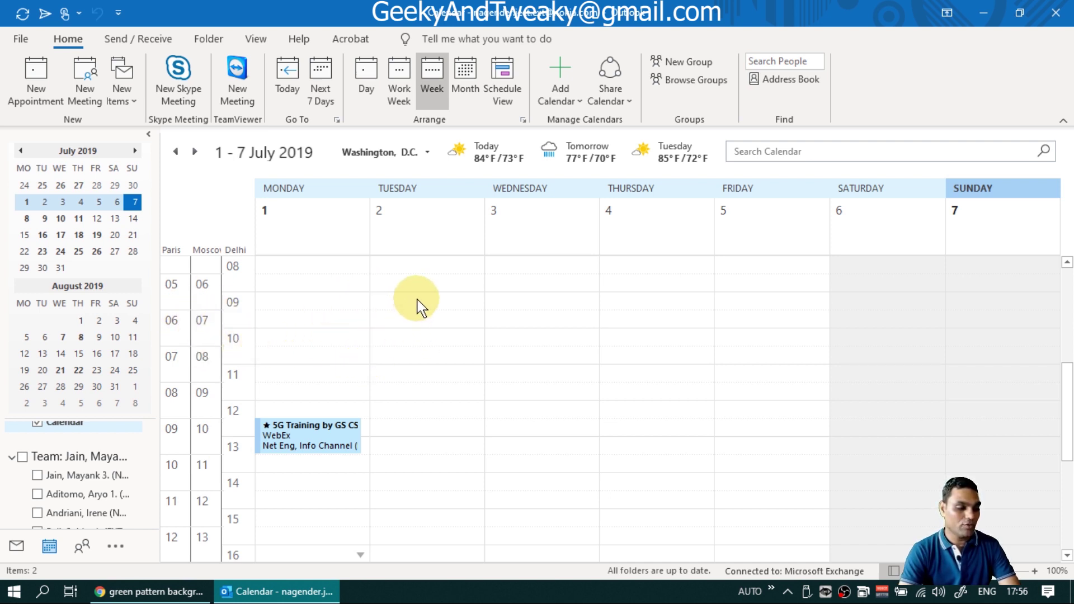
# Mark Tuesday 2 July 09:00–13:00 across the Paris/Moscow/Delhi scales, then open a Chrome new tab.
pyautogui.moveTo(417, 307); pyautogui.dragTo(420, 380)
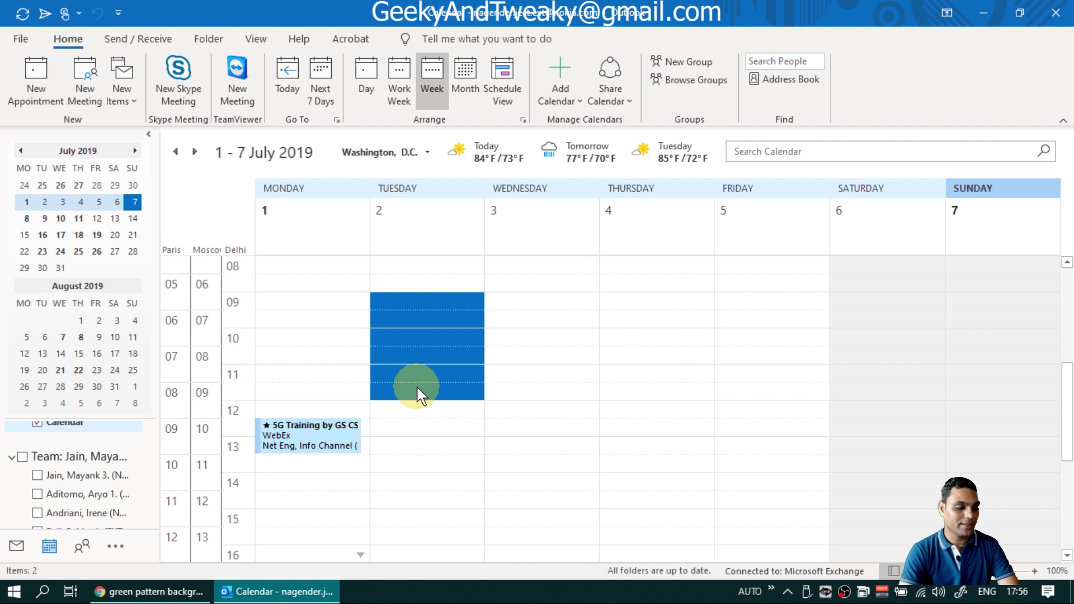
pyautogui.moveTo(417, 385); pyautogui.dragTo(425, 427)
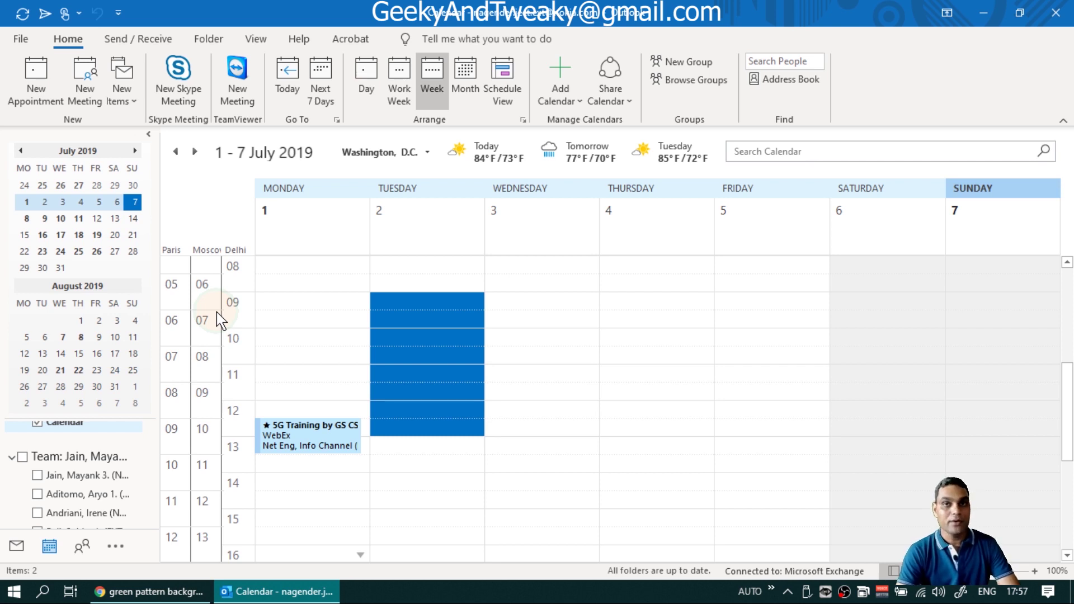
pyautogui.click(205, 476)
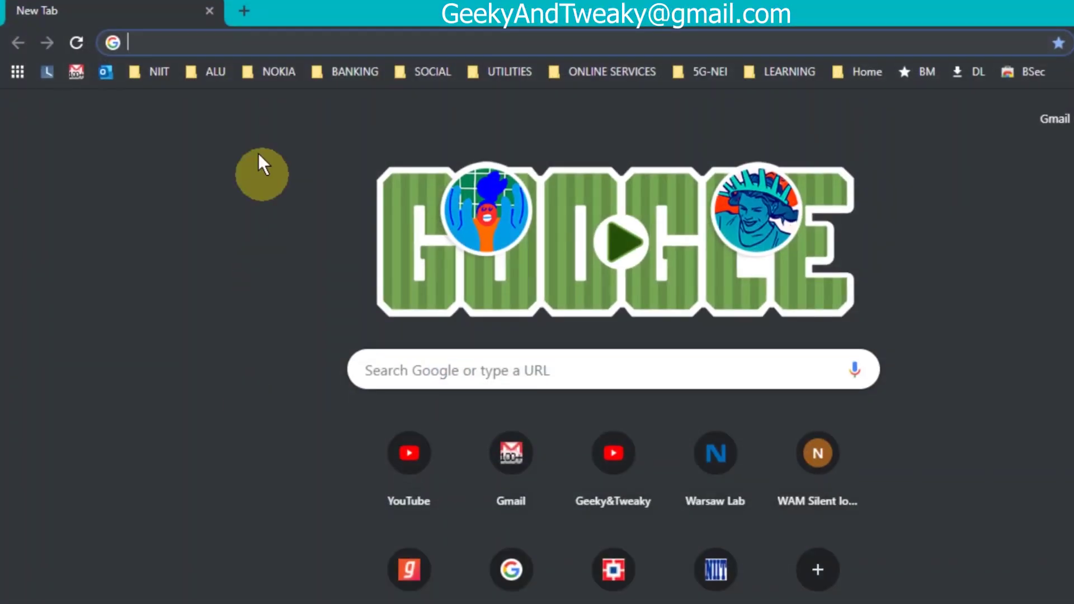
# Open World Time Buddy in a new tab and add Paris, France below Delhi.
pyautogui.click(245, 12)
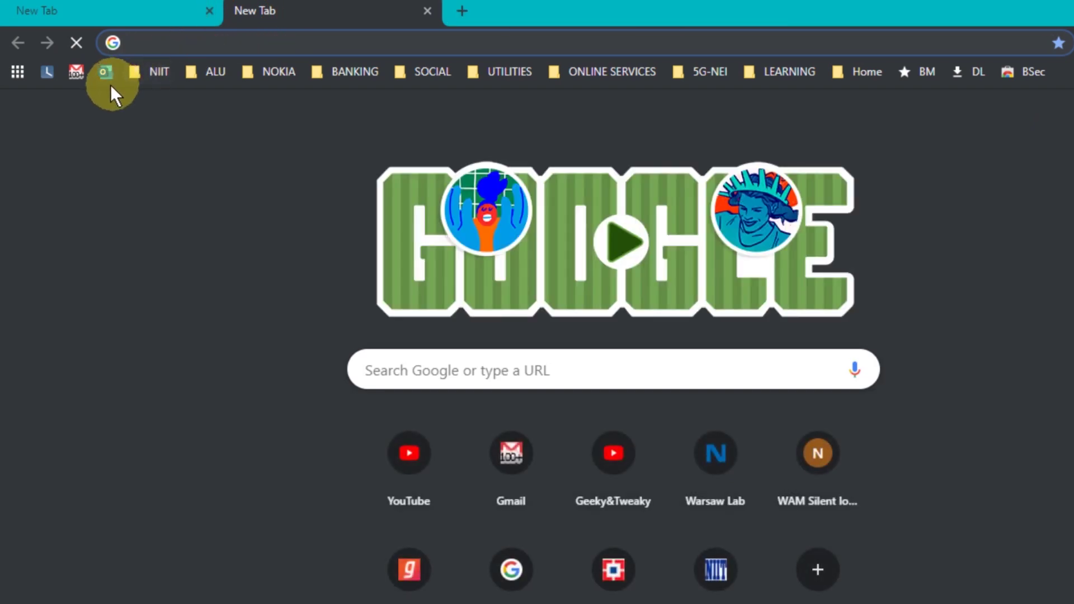
pyautogui.click(51, 73)
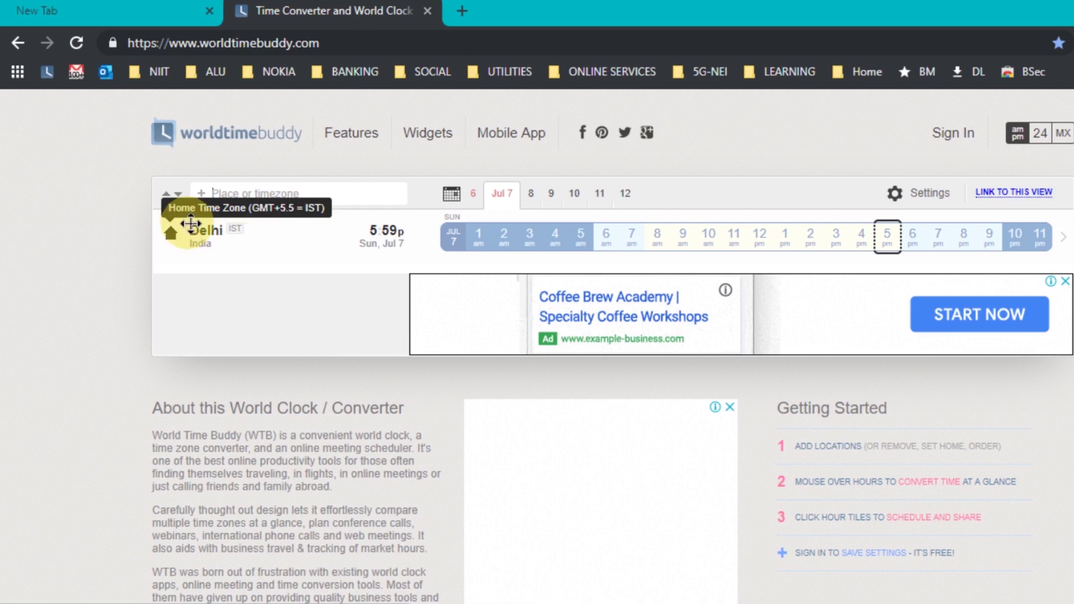
pyautogui.click(220, 195)
pyautogui.write('P')
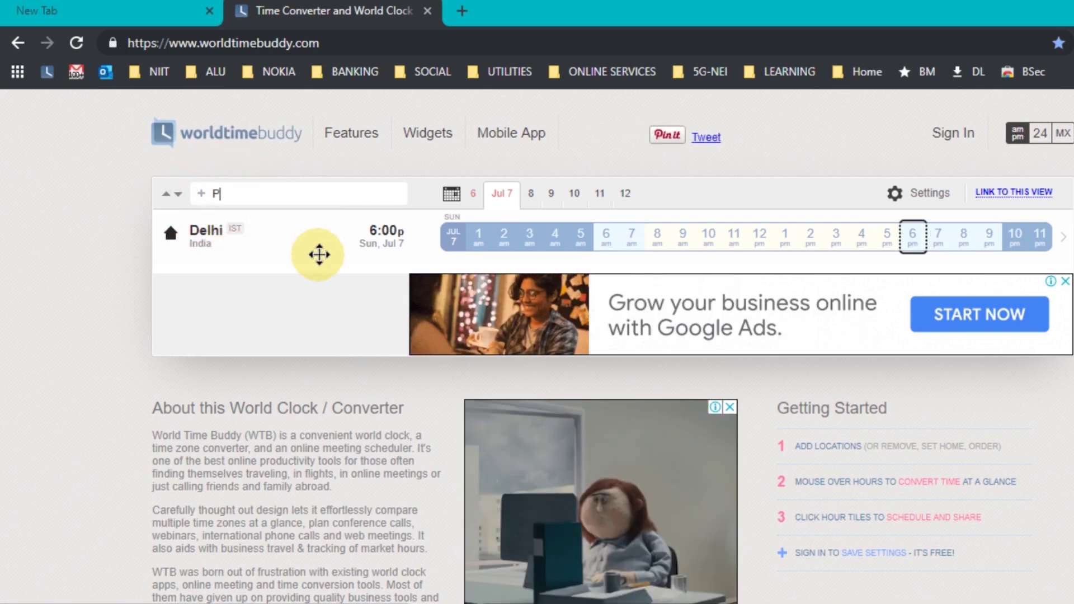
pyautogui.write('aris')
pyautogui.click(412, 225)
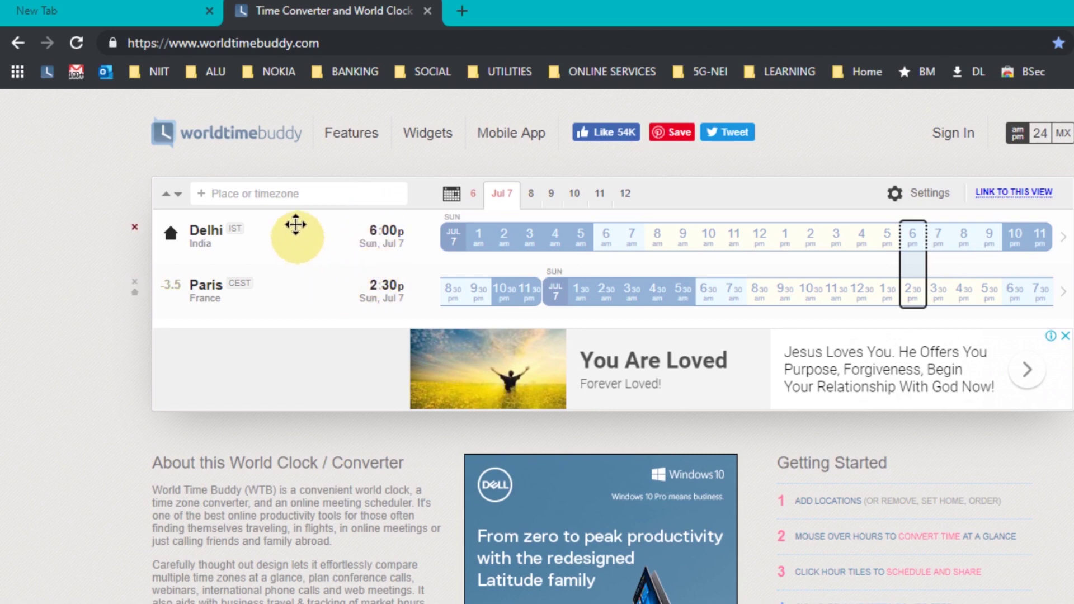
# Add Dallas, Texas as a third clock and move the comparison date to Wed, Jul 10.
pyautogui.click(293, 193)
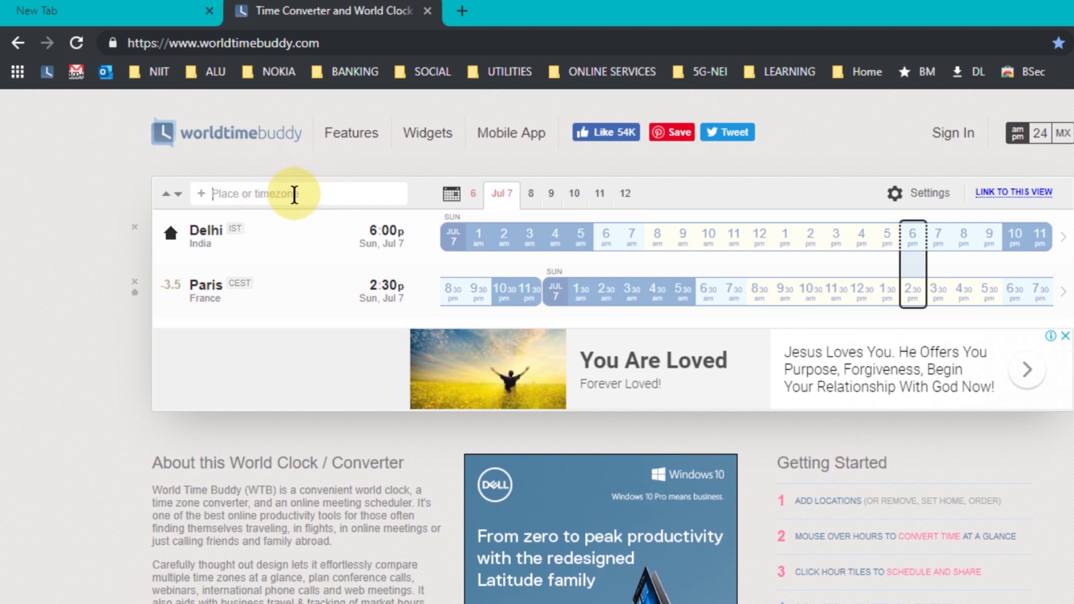
pyautogui.write('Dall')
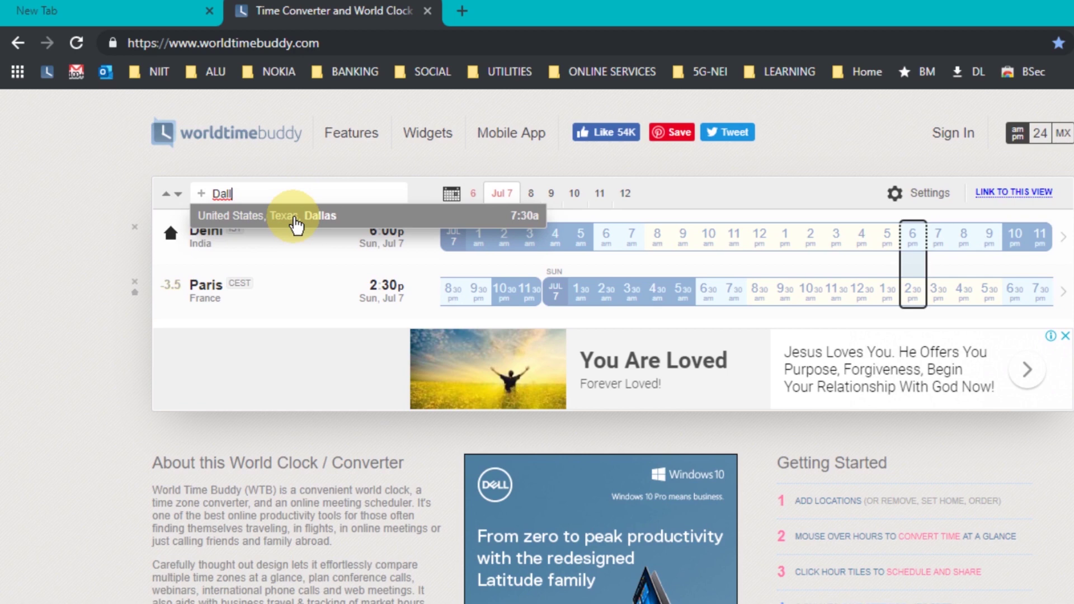
pyautogui.click(294, 219)
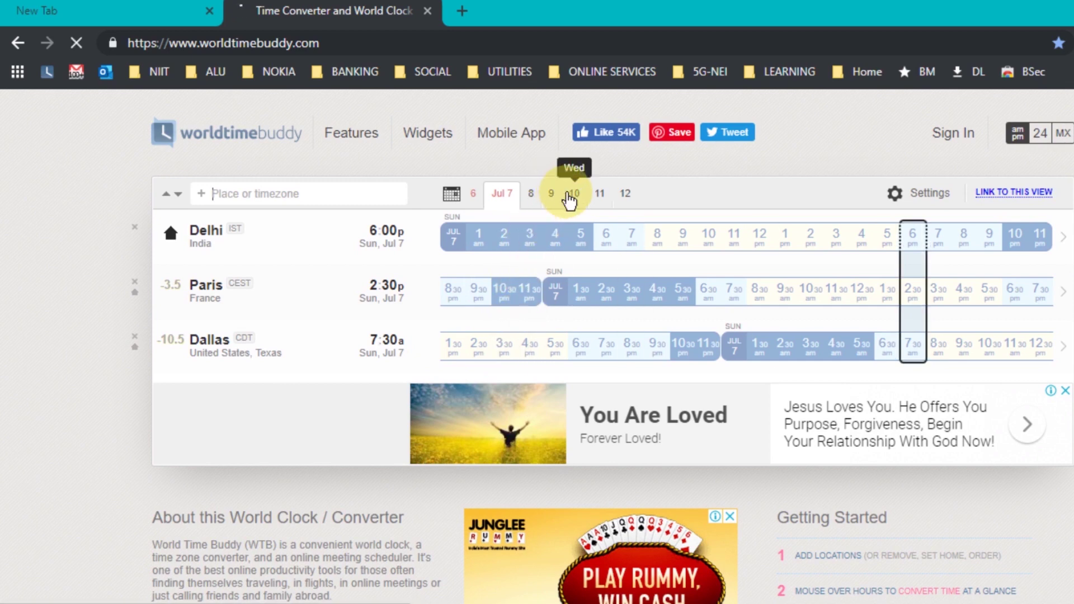
pyautogui.click(572, 194)
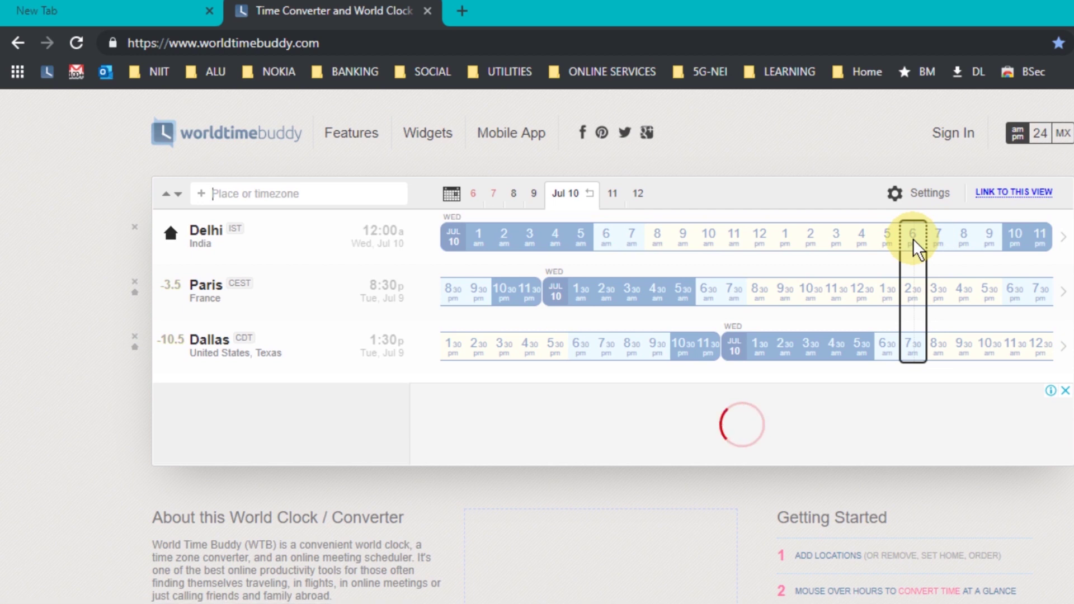
# Select Delhi 6:00–8:30 pm on Jul 10, matching Paris 2:30–5:00 pm and Dallas 7:30–10:00 am.
pyautogui.moveTo(913, 239); pyautogui.dragTo(958, 256)
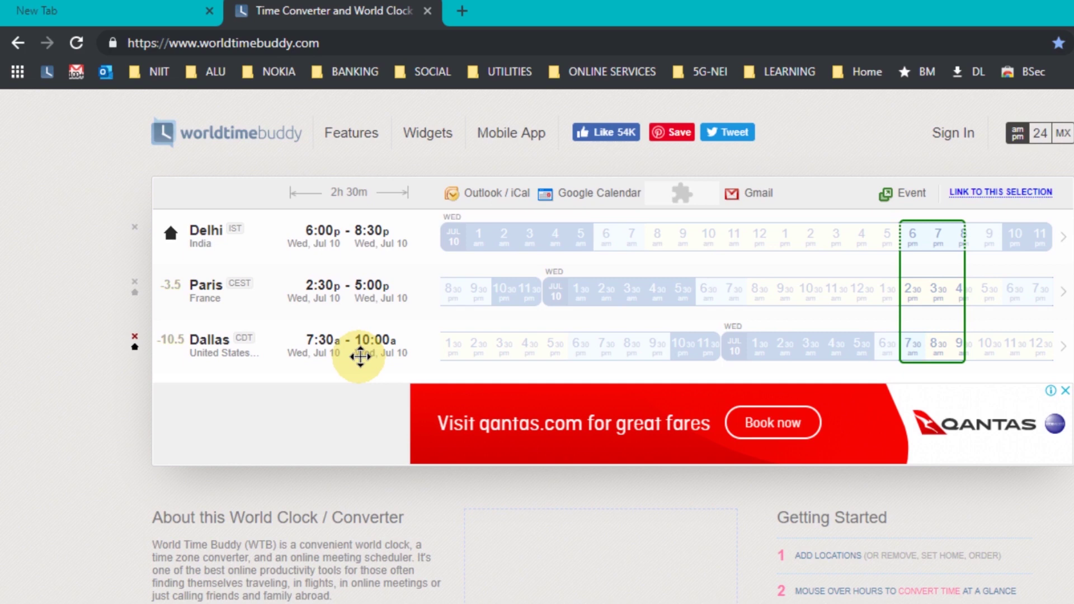
# Export the selected slot as wtb-event.ics and open it in Outlook through More apps.
pyautogui.click(506, 193)
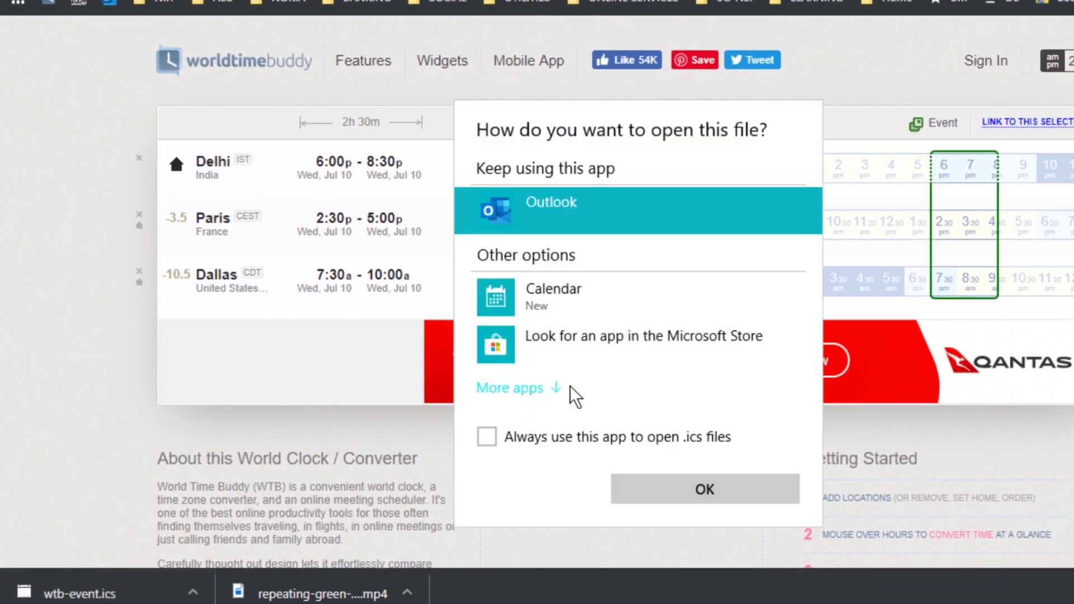
pyautogui.click(558, 387)
pyautogui.scroll(-1, 619, 375)
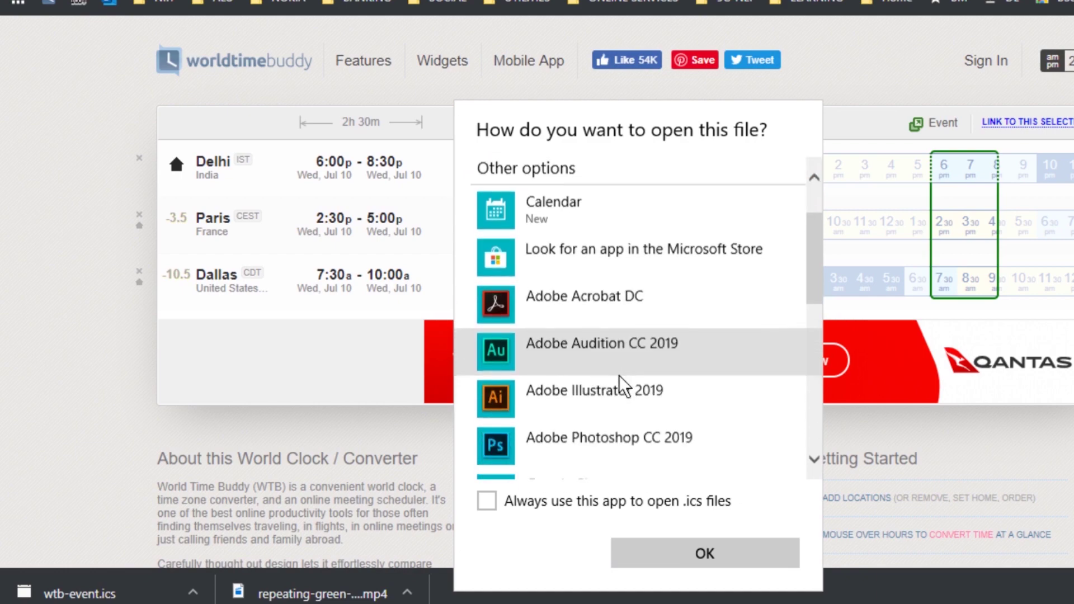
pyautogui.scroll(1, 619, 375)
pyautogui.scroll(1, 619, 375)
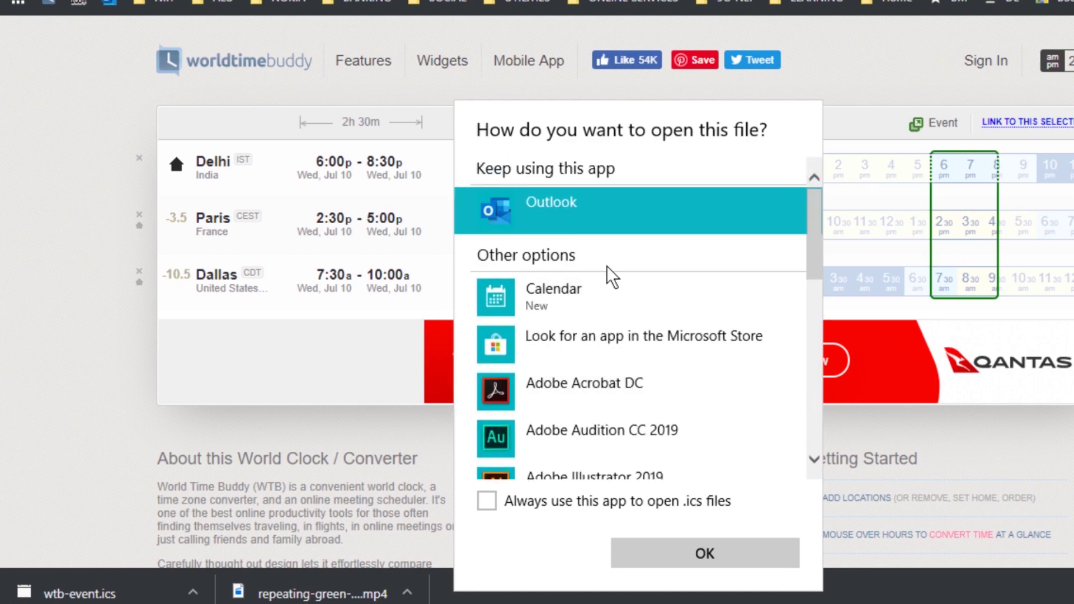
pyautogui.click(723, 550)
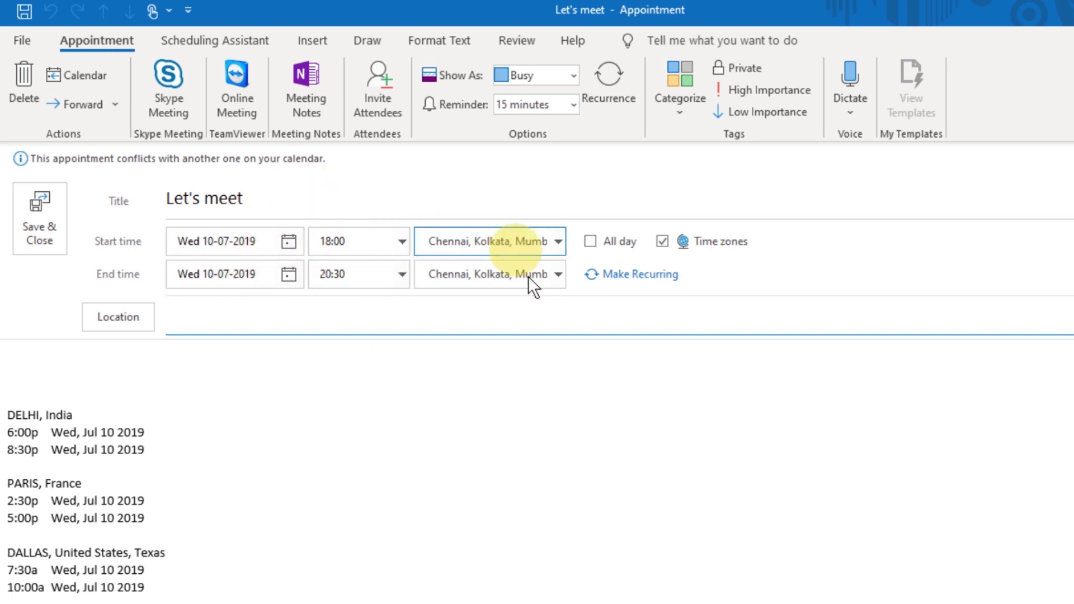
# Select the body's time-zone details and the Let's meet title, then check attendee availability.
pyautogui.moveTo(144, 388); pyautogui.dragTo(242, 599)
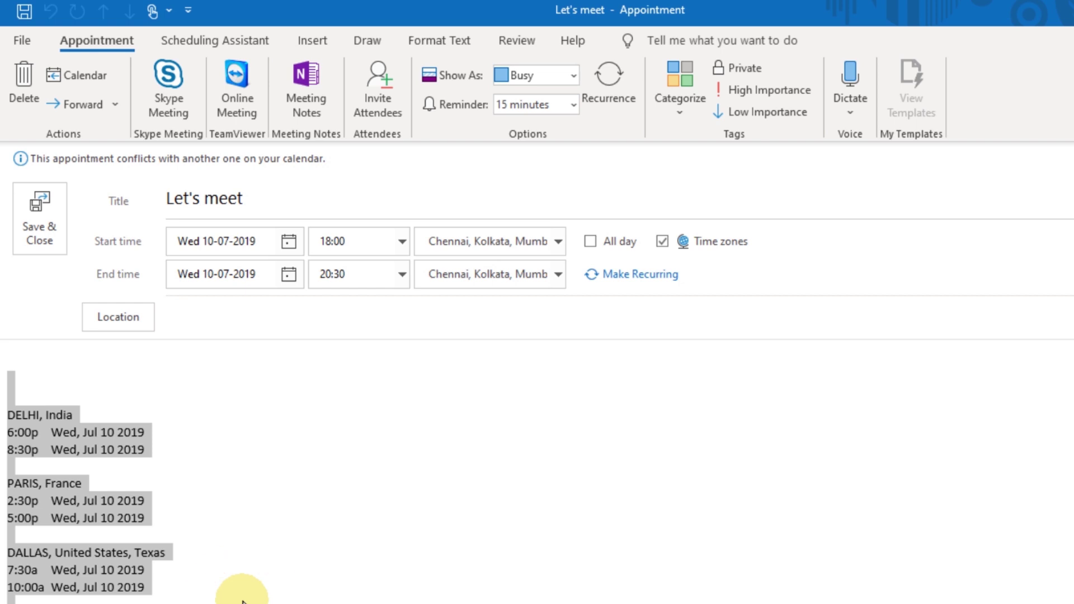
pyautogui.click(280, 200)
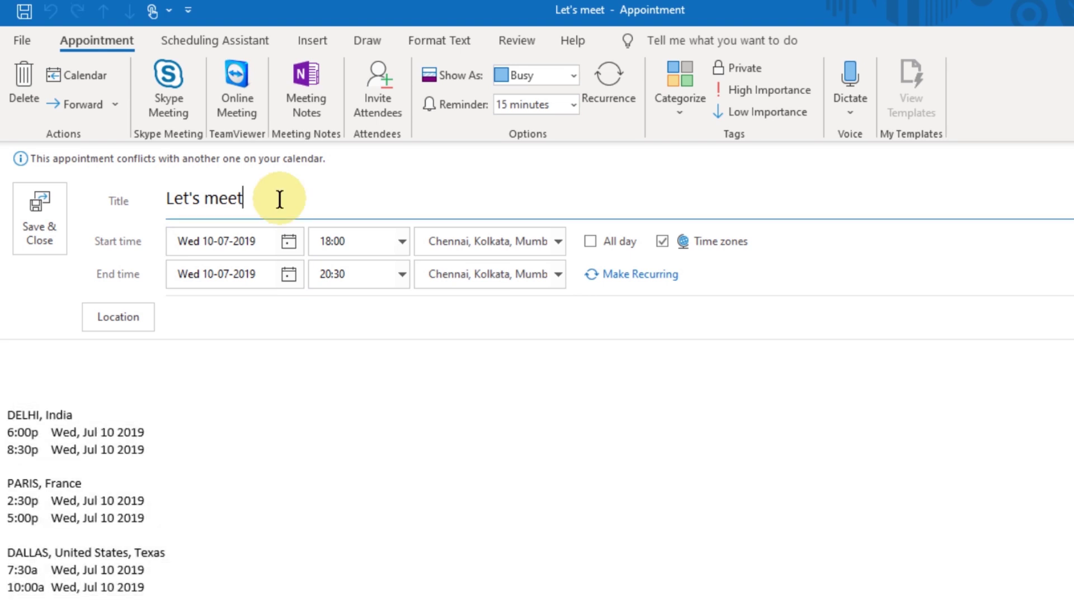
pyautogui.moveTo(279, 200); pyautogui.dragTo(161, 201)
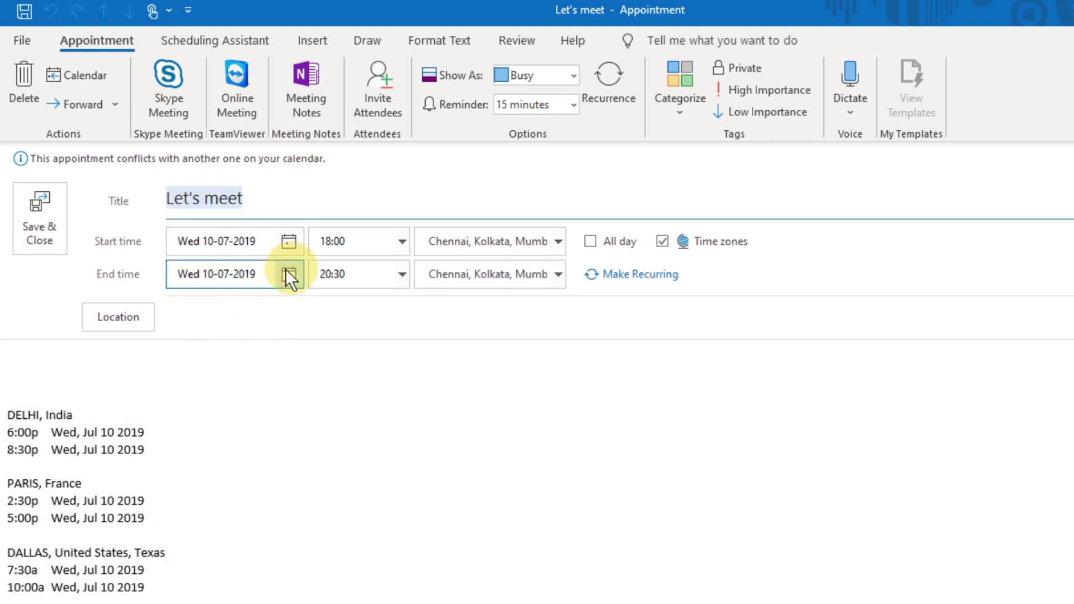
pyautogui.click(233, 42)
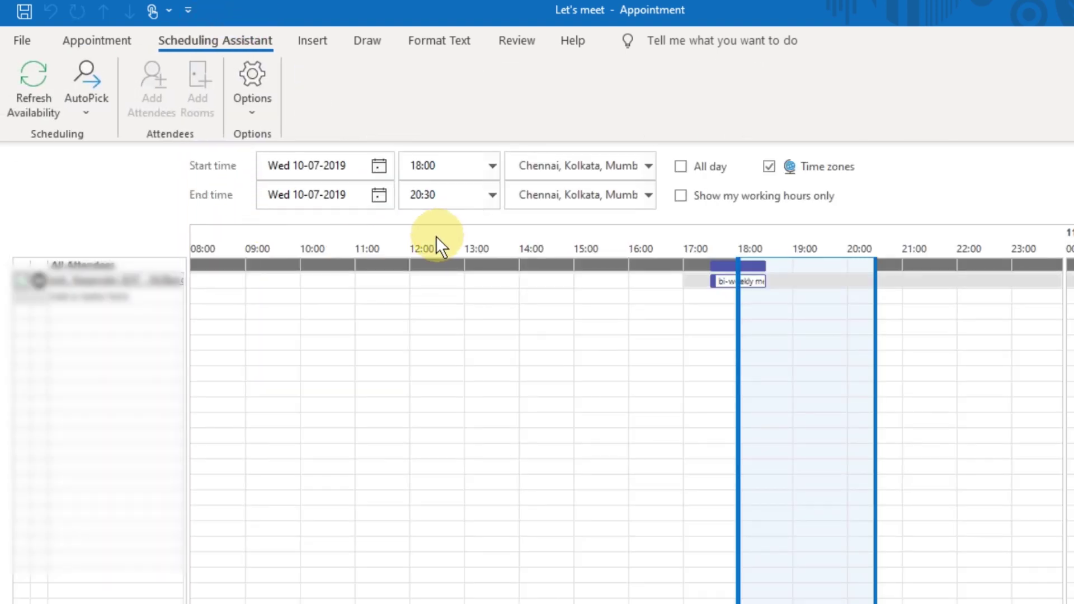
pyautogui.click(87, 294)
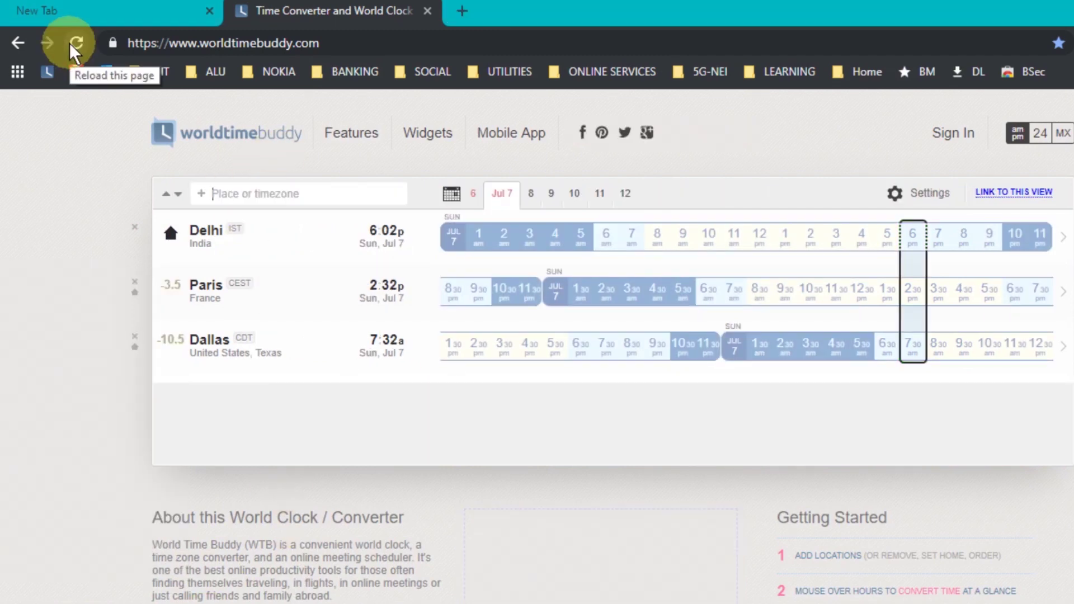
# Reload World Time Buddy to reset to Jul 7, select 10 am–4 pm Delhi, then clear it.
pyautogui.click(74, 43)
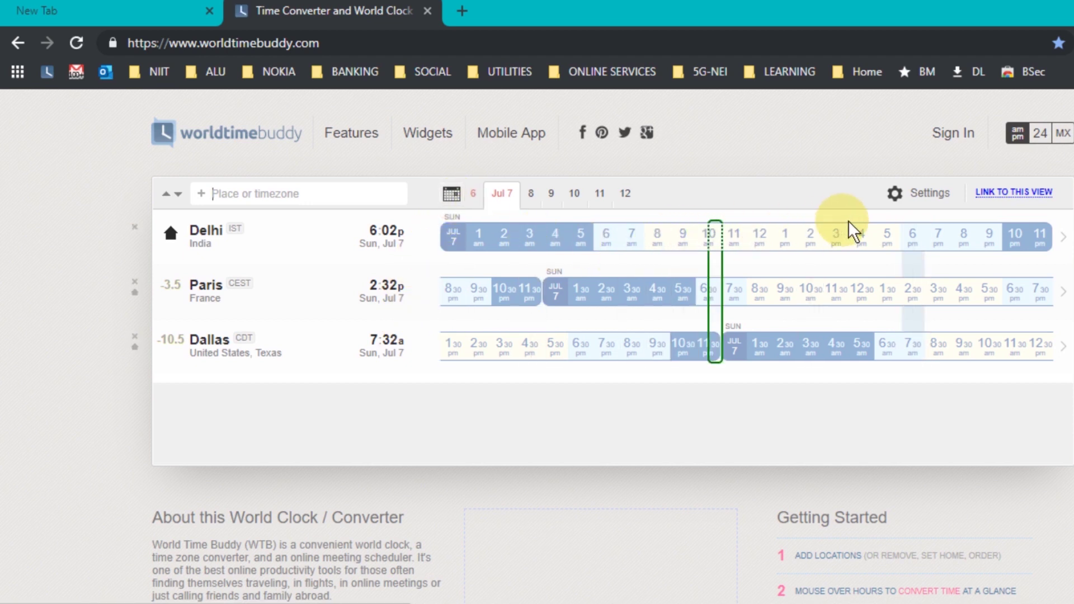
pyautogui.moveTo(849, 221); pyautogui.dragTo(858, 226)
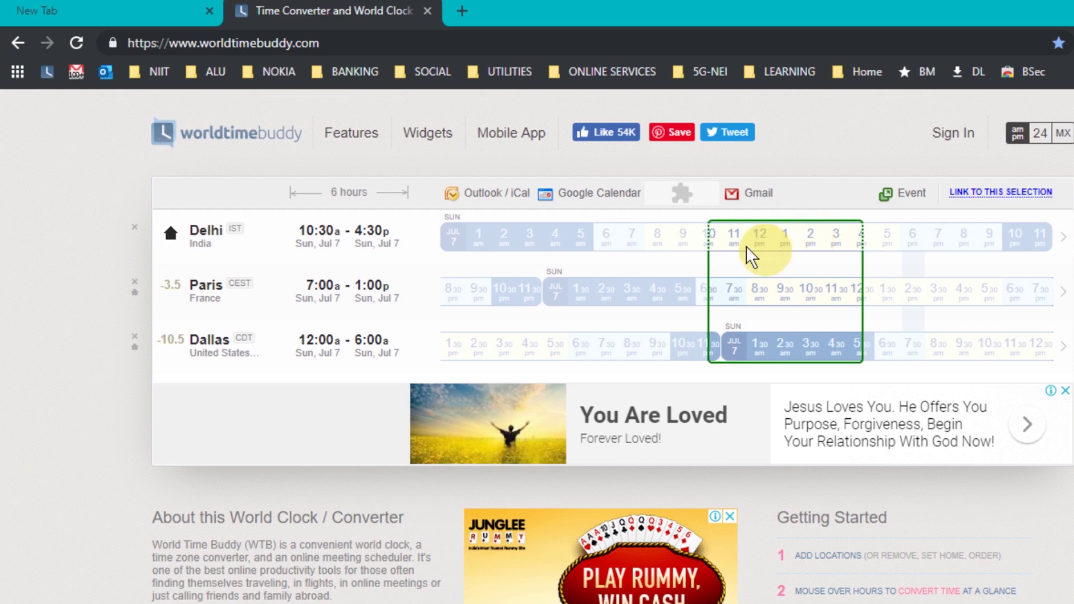
pyautogui.click(817, 413)
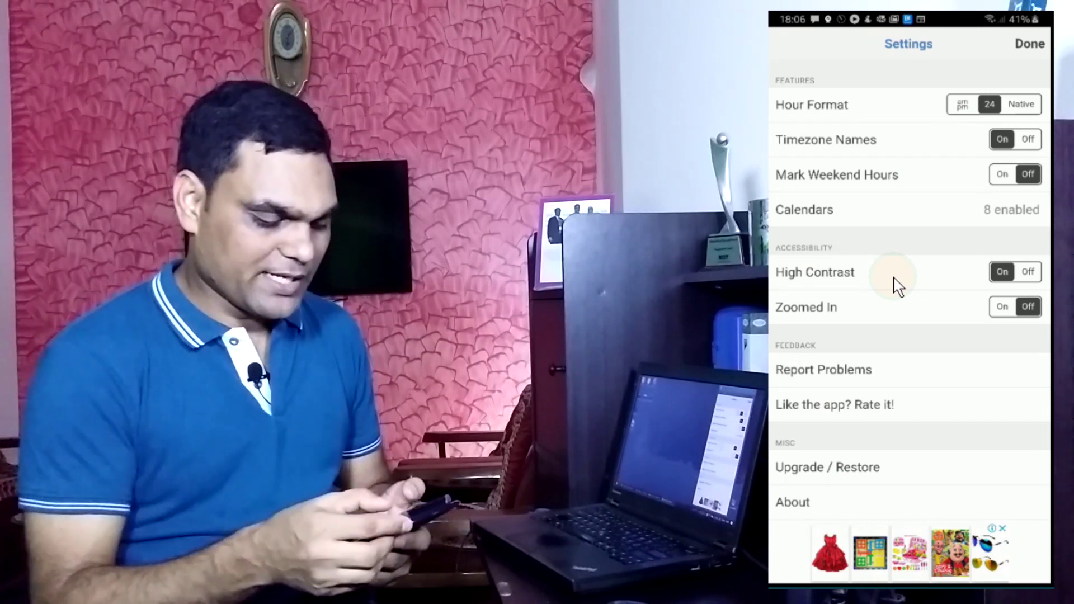
# Leave the phone app's settings and add Paris, France to the clock list.
pyautogui.click(895, 282)
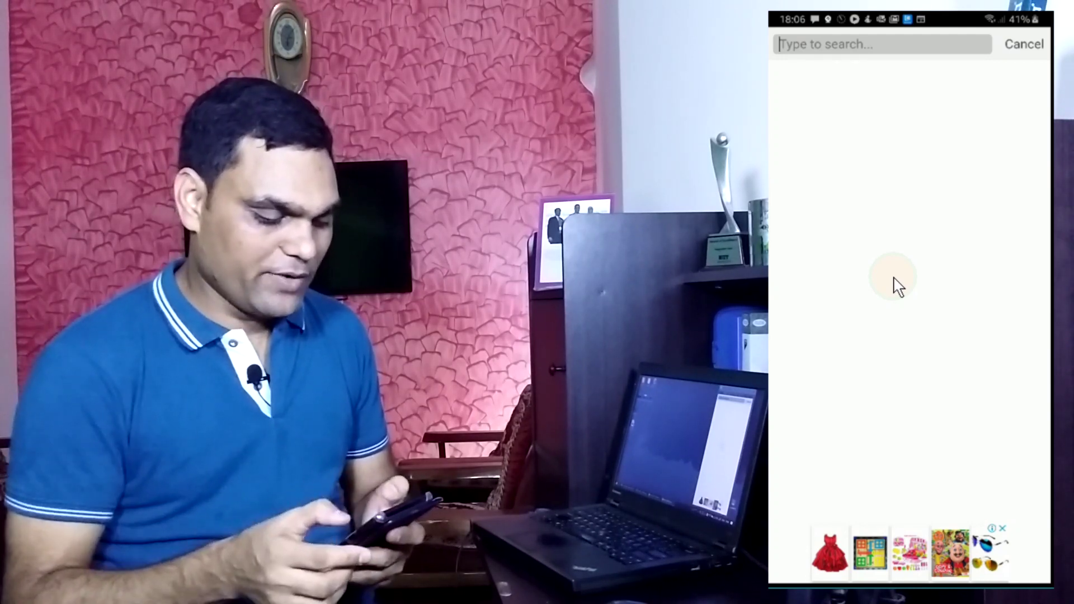
pyautogui.write('Paris')
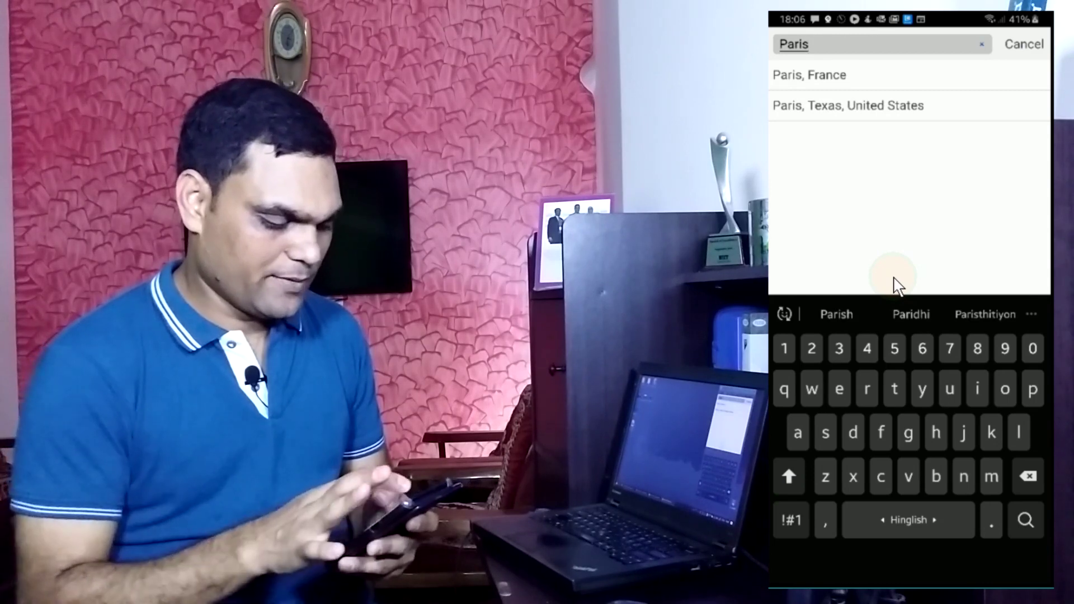
pyautogui.click(809, 75)
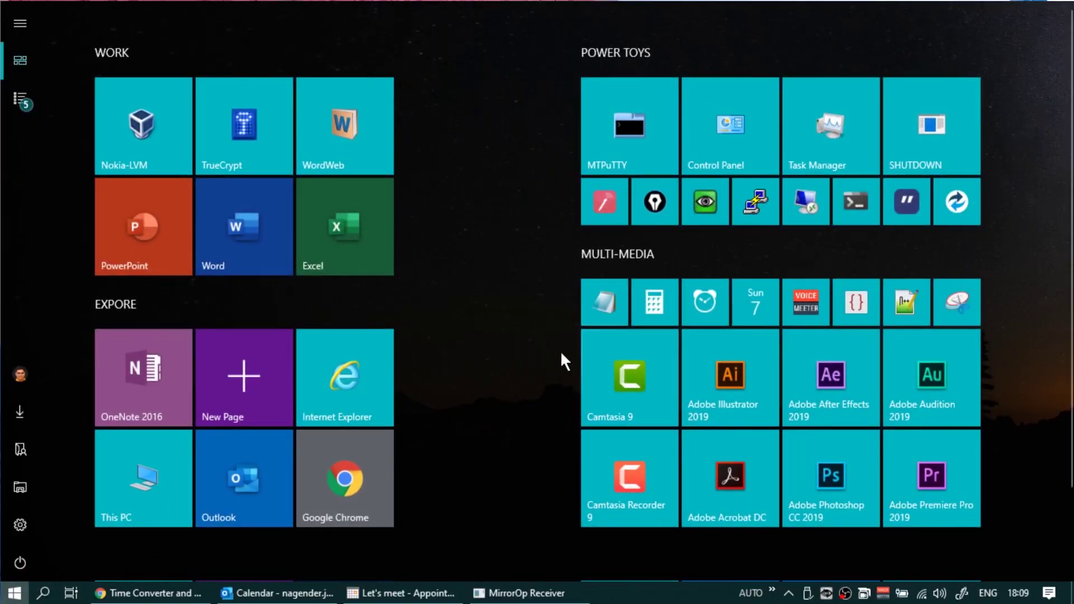
# Launch Alarms & Clock, start the 15-minute Timer (2) and expand it full-window.
pyautogui.click(708, 291)
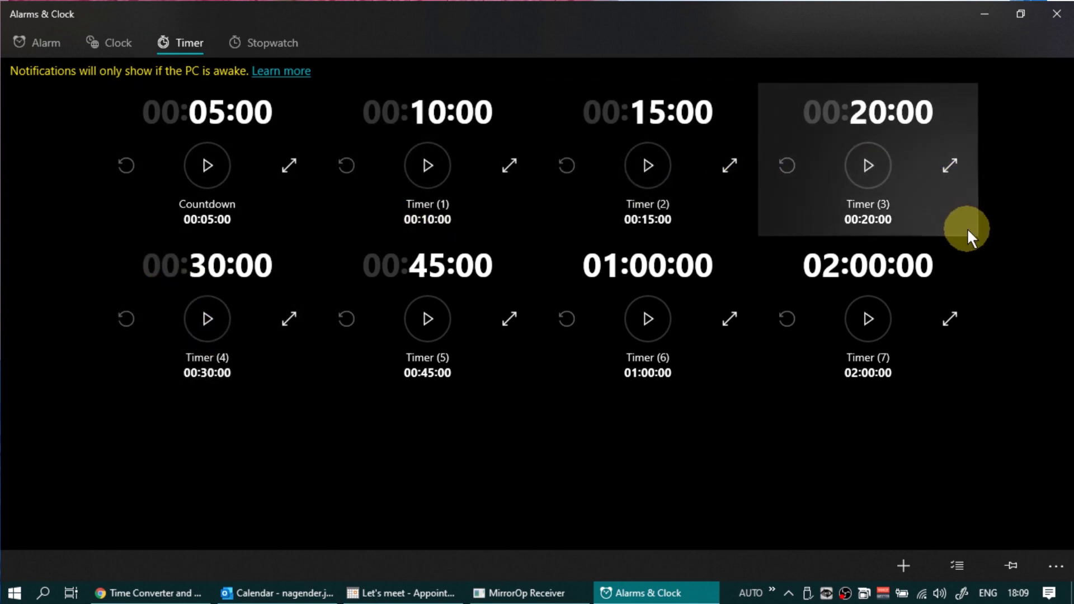
pyautogui.click(659, 173)
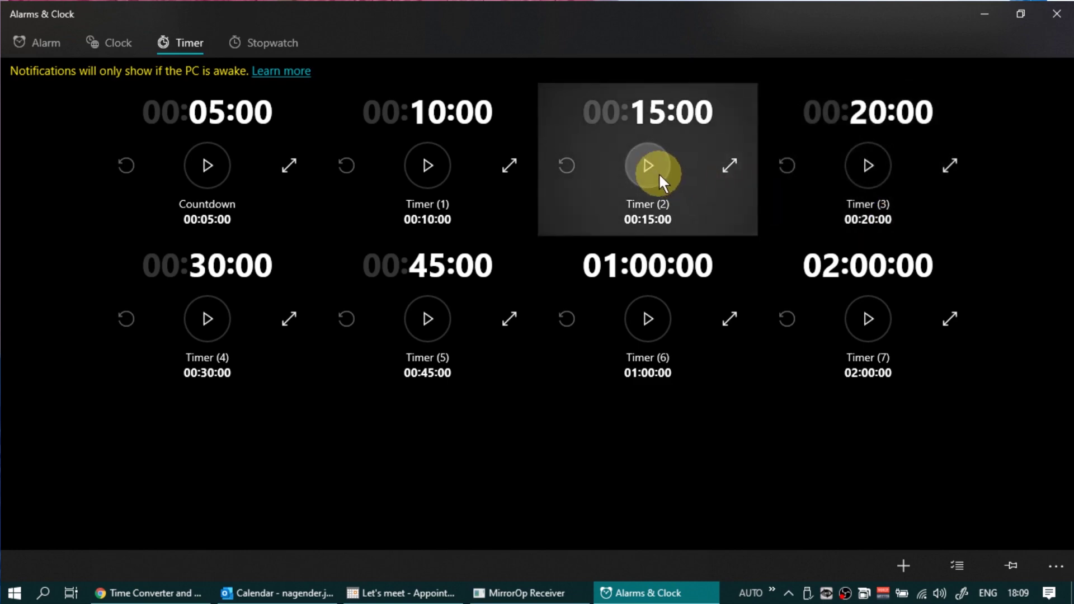
pyautogui.click(725, 164)
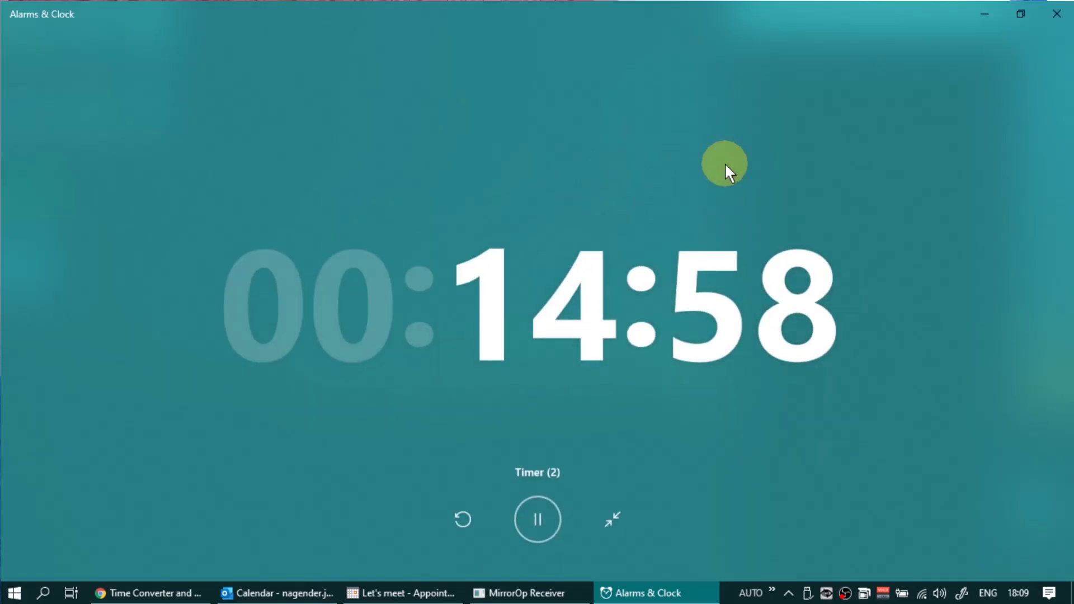